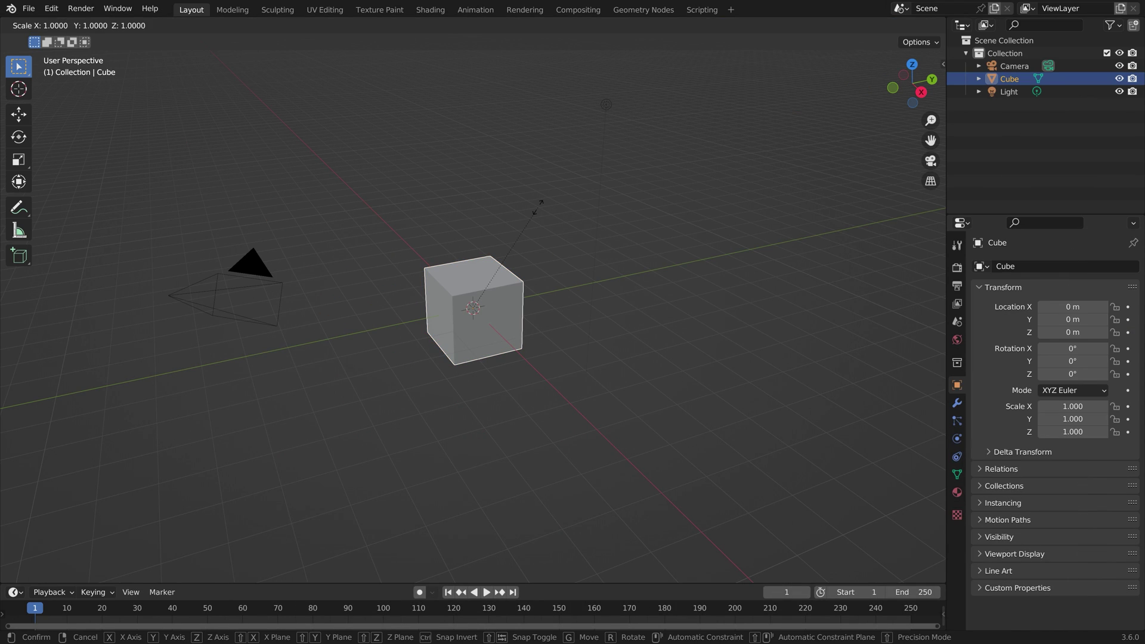
- Scale the default cube to about 6 along Y into a long bar
key(y)
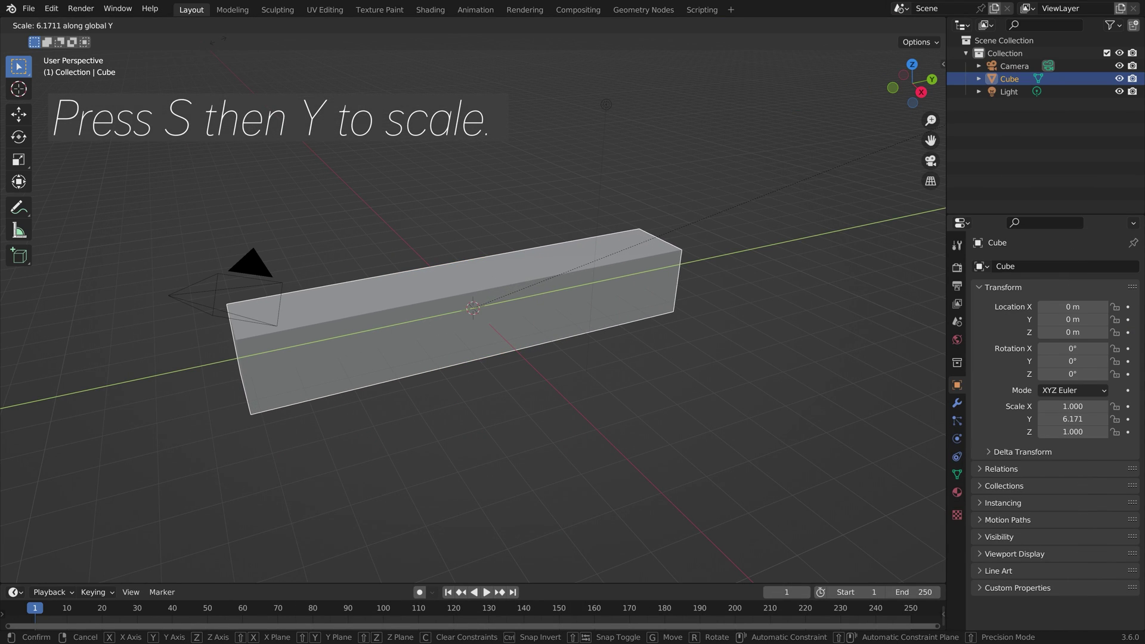
click(200, 50)
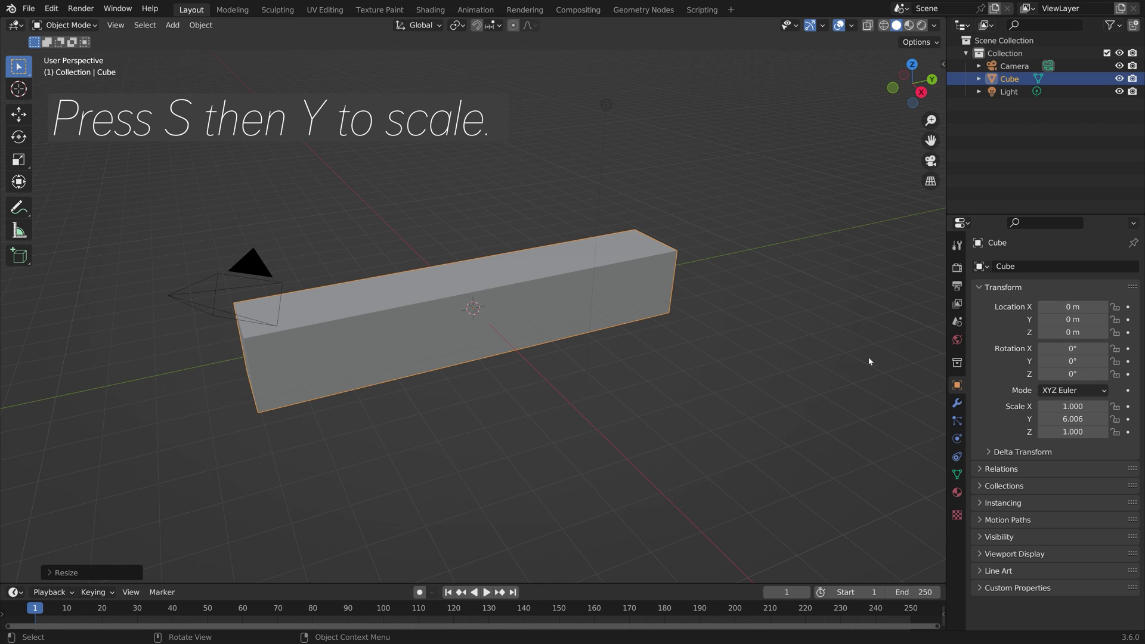
- Add an Array modifier with Relative Offset Z -1 and Count 8 to form the steps
click(957, 403)
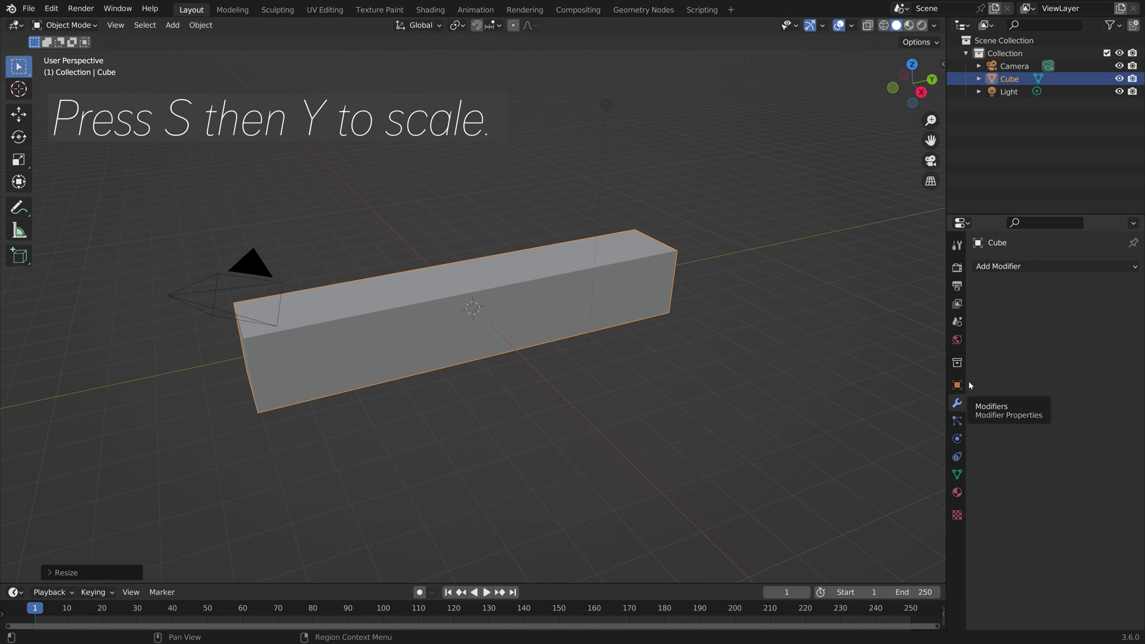
click(997, 267)
click(859, 302)
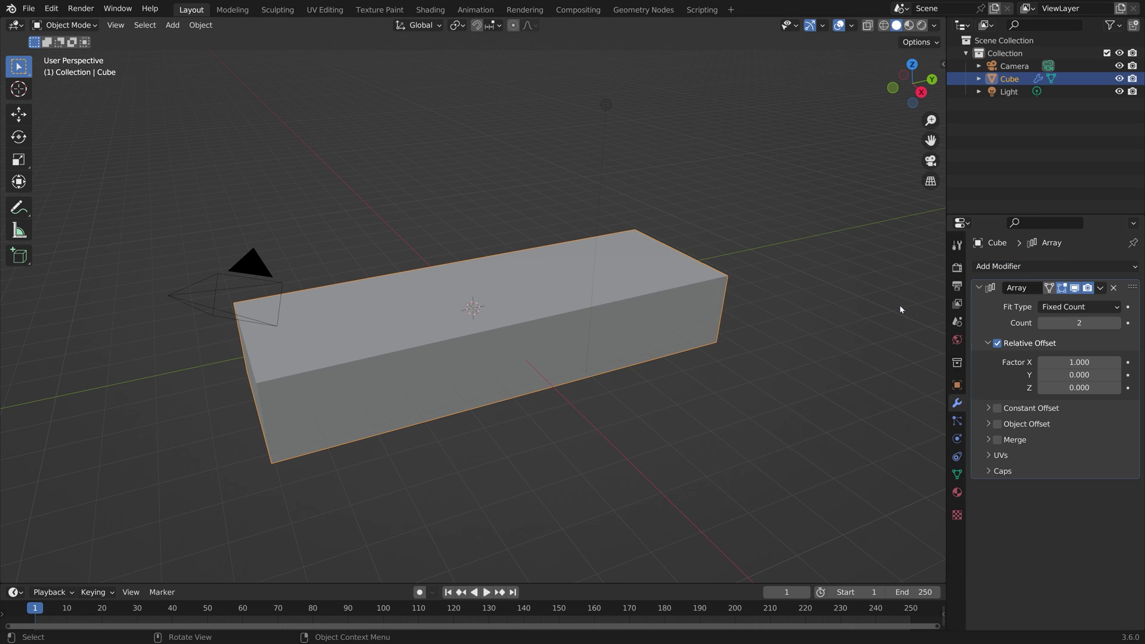
click(1087, 384)
text(-1)
key(Return)
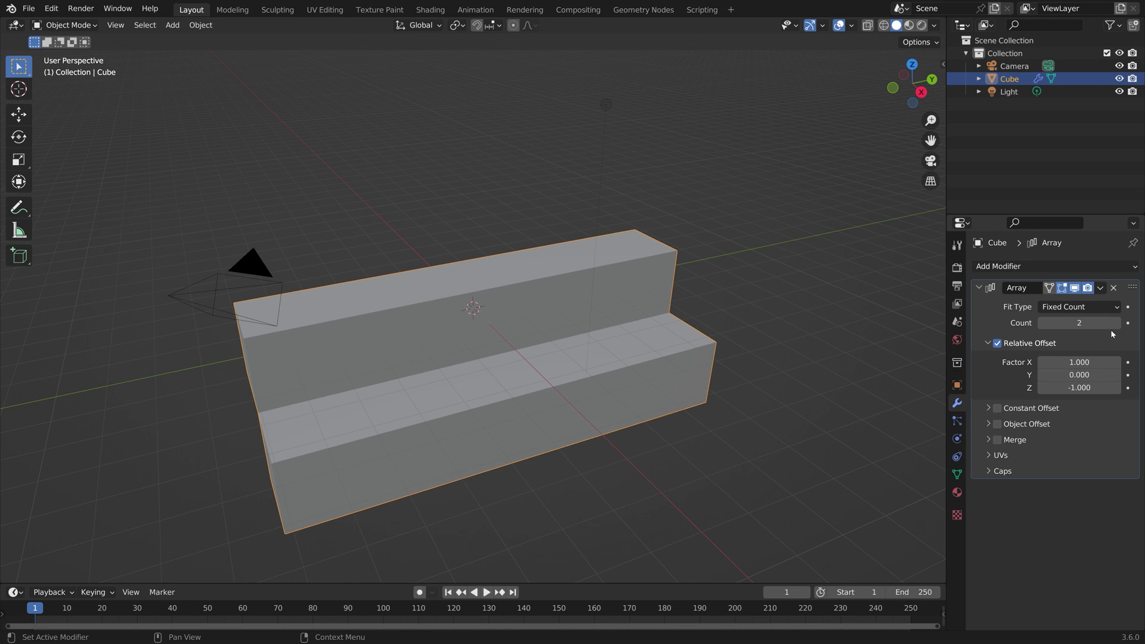
drag(1073, 322, 1115, 323)
scroll(777, 409, down, 5)
middle_drag(776, 408, 650, 404)
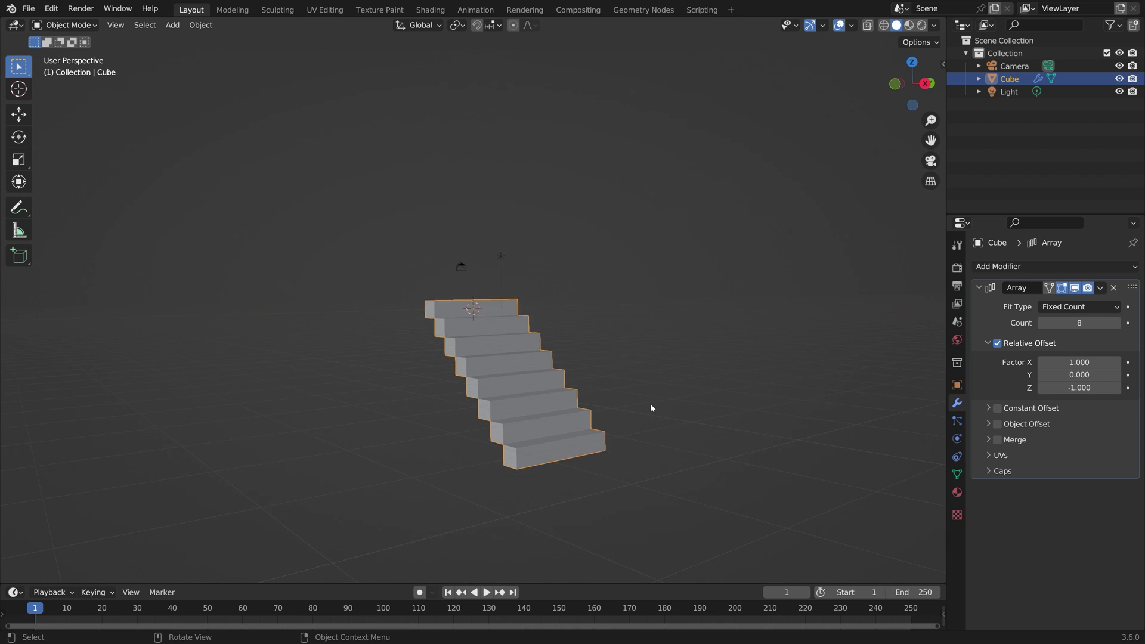
scroll(649, 406, up, 2)
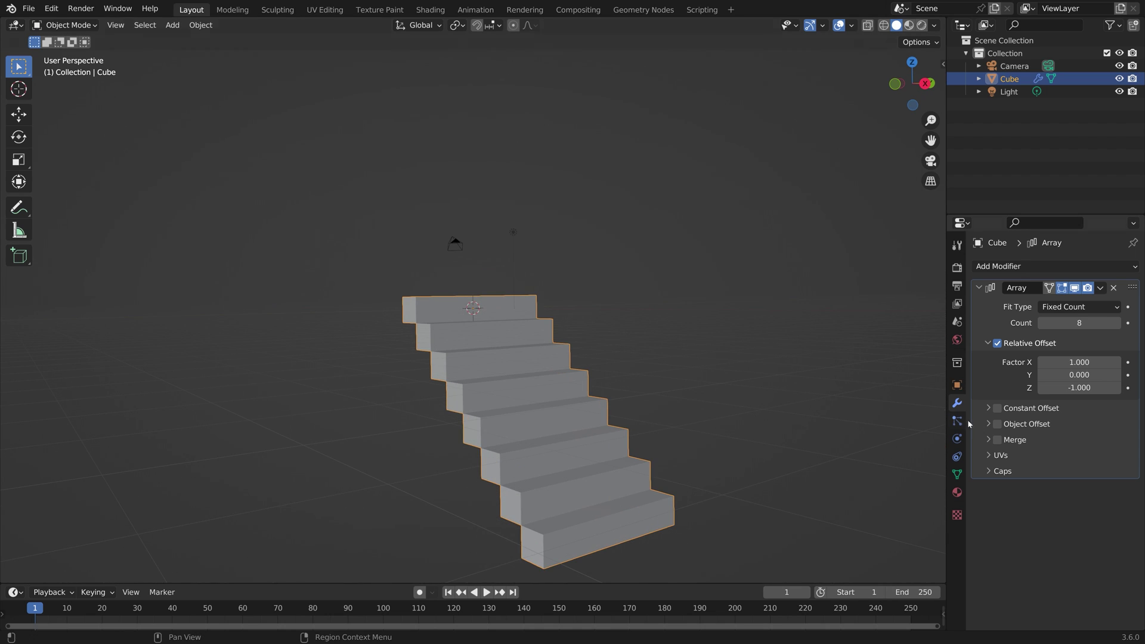
- Add Fluid physics to the staircase and set its type to Effector
click(957, 440)
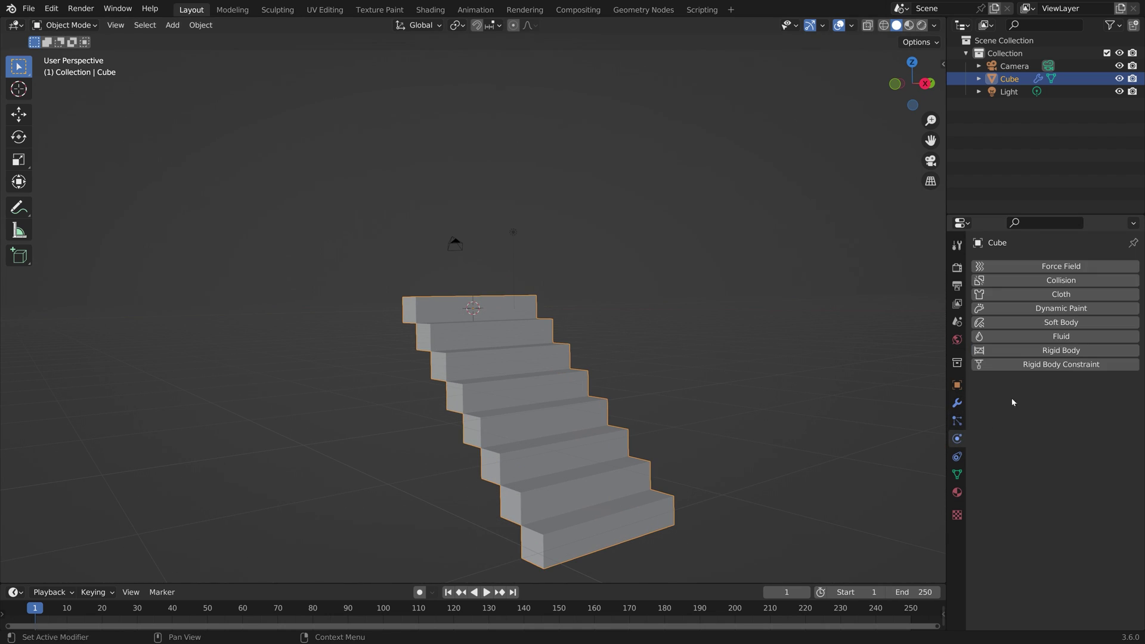
click(1036, 336)
click(1067, 405)
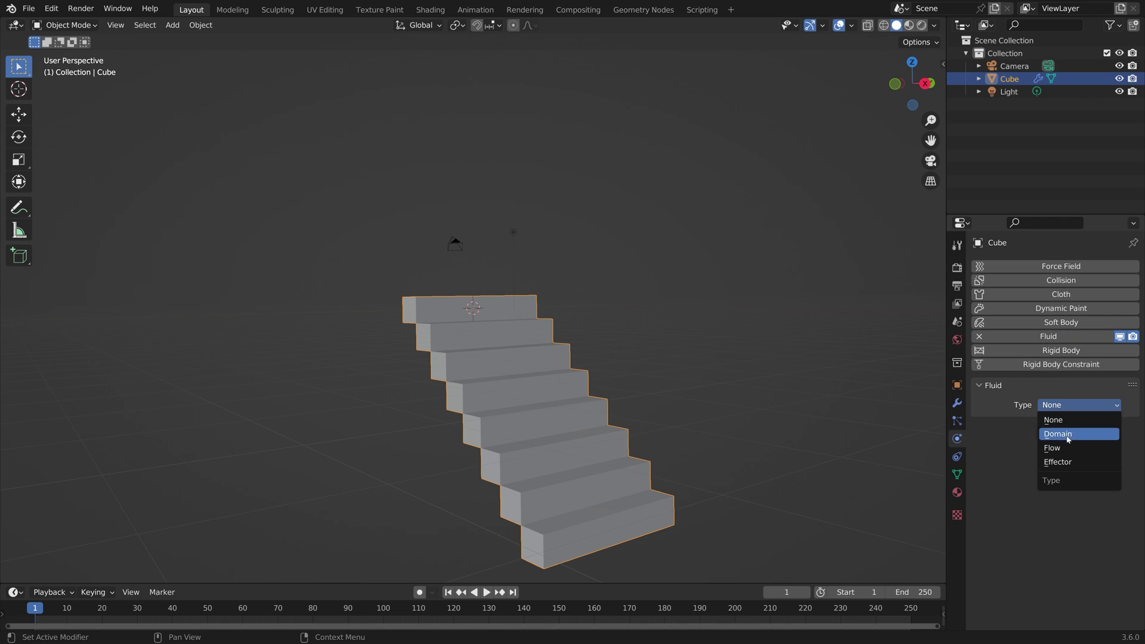
click(1060, 461)
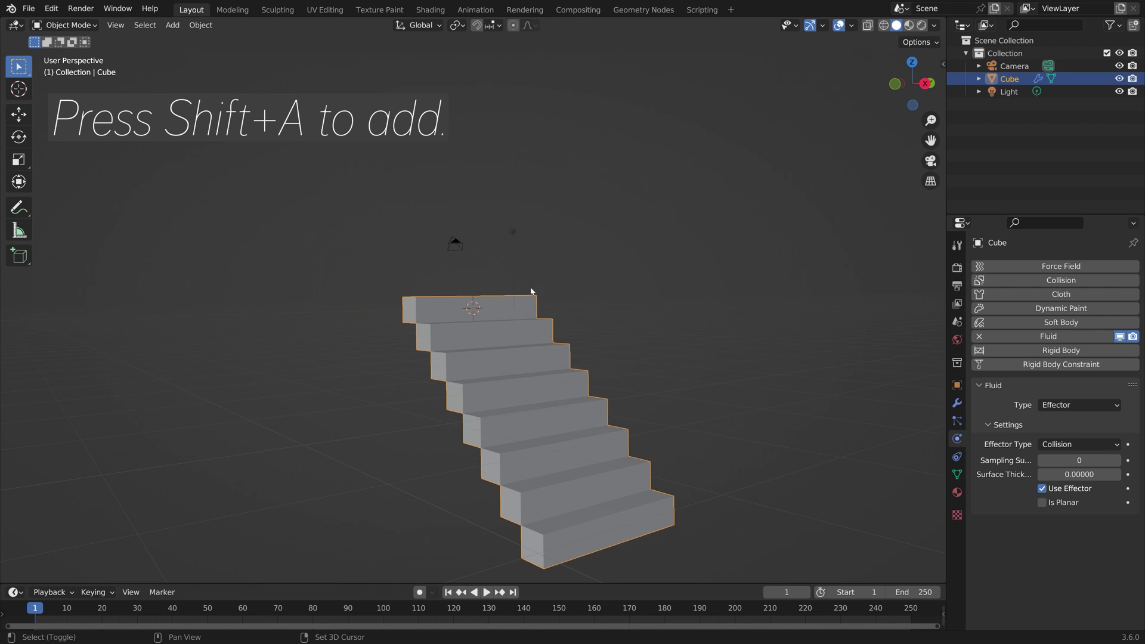
- Add an ico sphere and move it up and along X above the top step
key(shift+a)
mouse_move(531, 288)
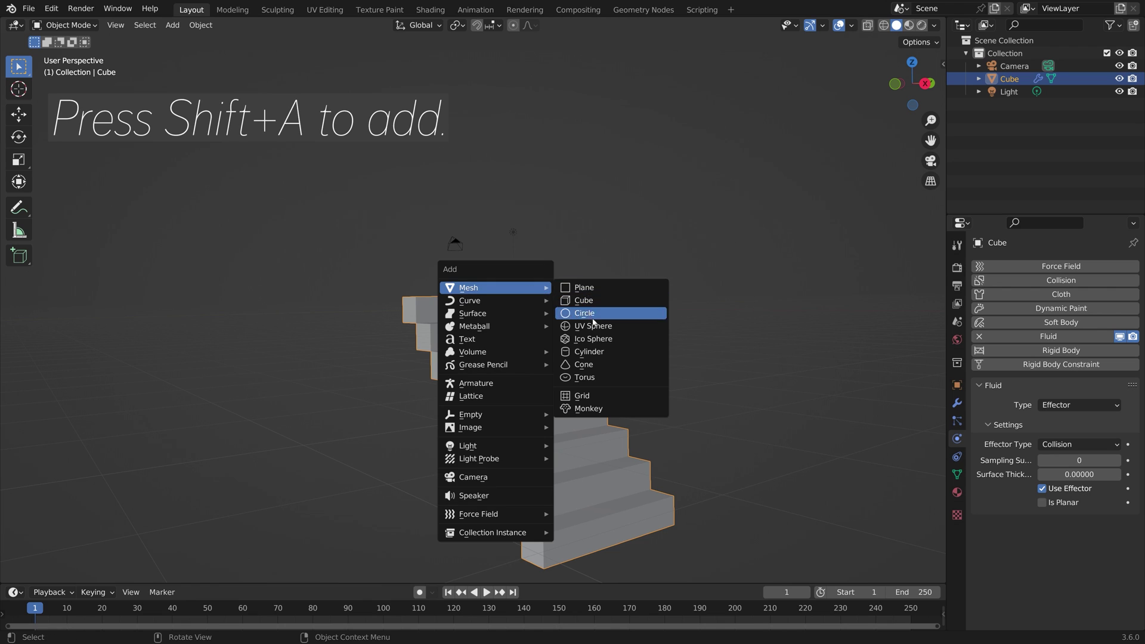
click(597, 336)
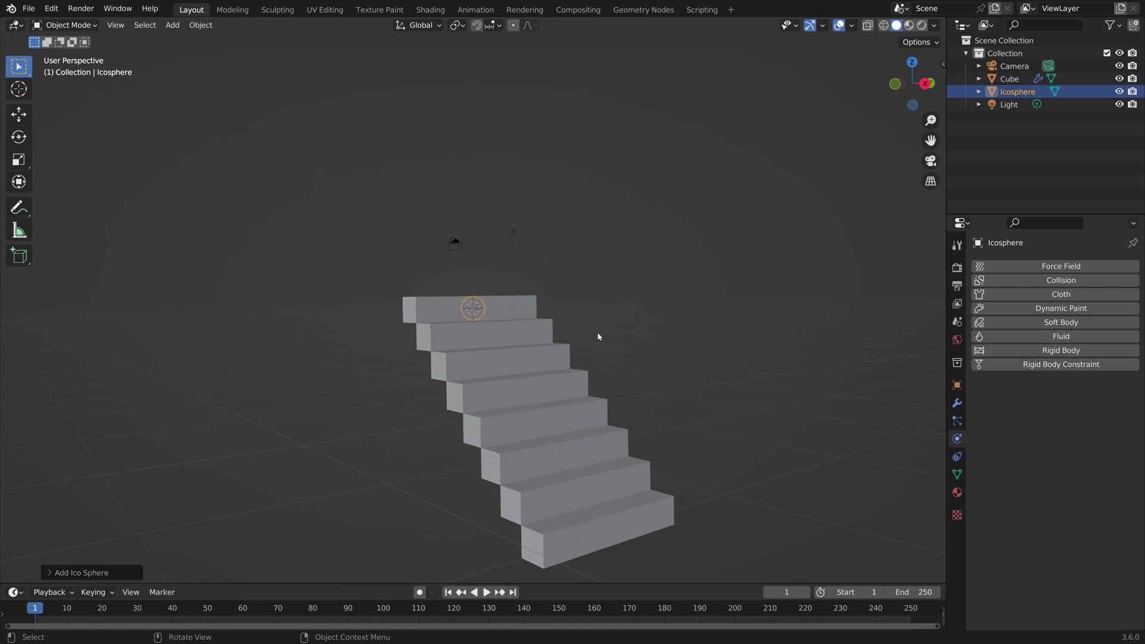
key(g)
key(z)
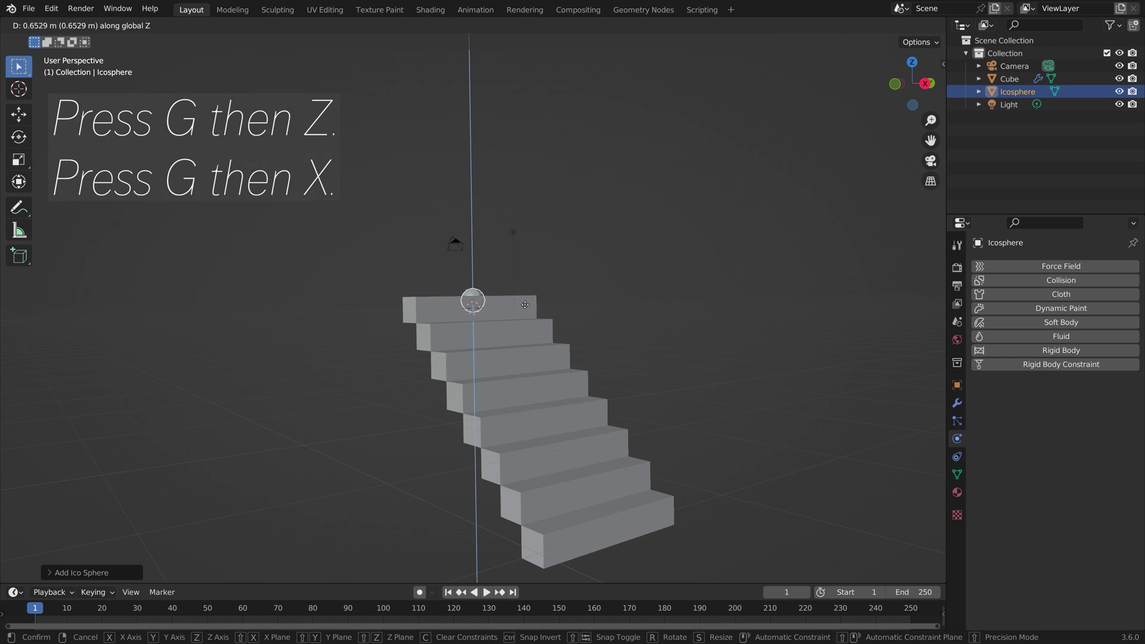
click(541, 284)
middle_drag(534, 299, 607, 293)
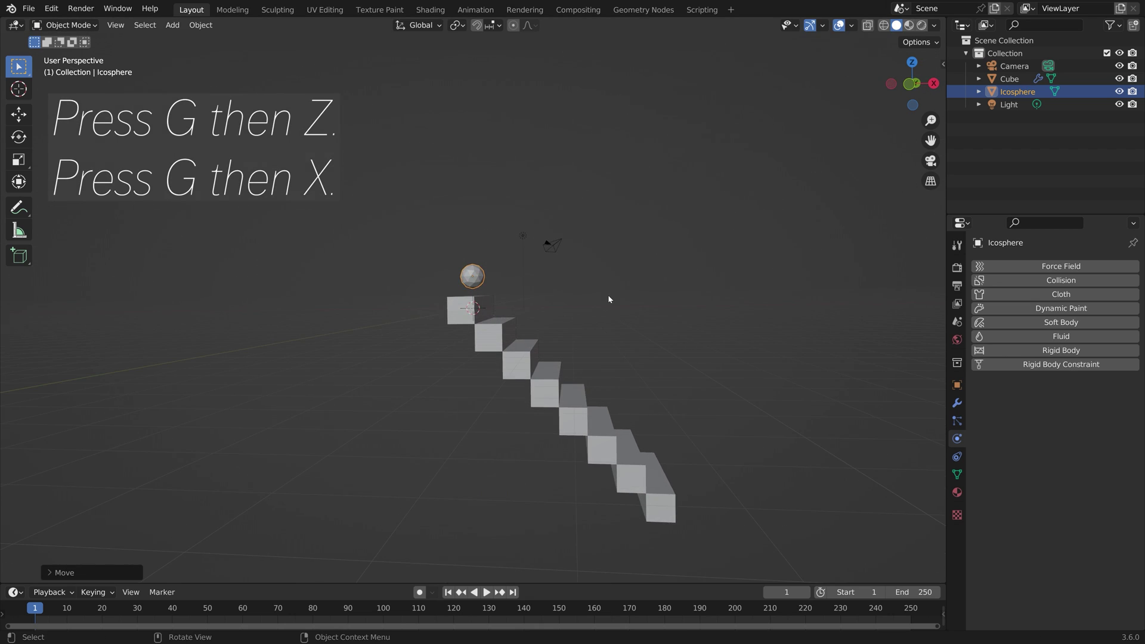
key(x)
click(632, 299)
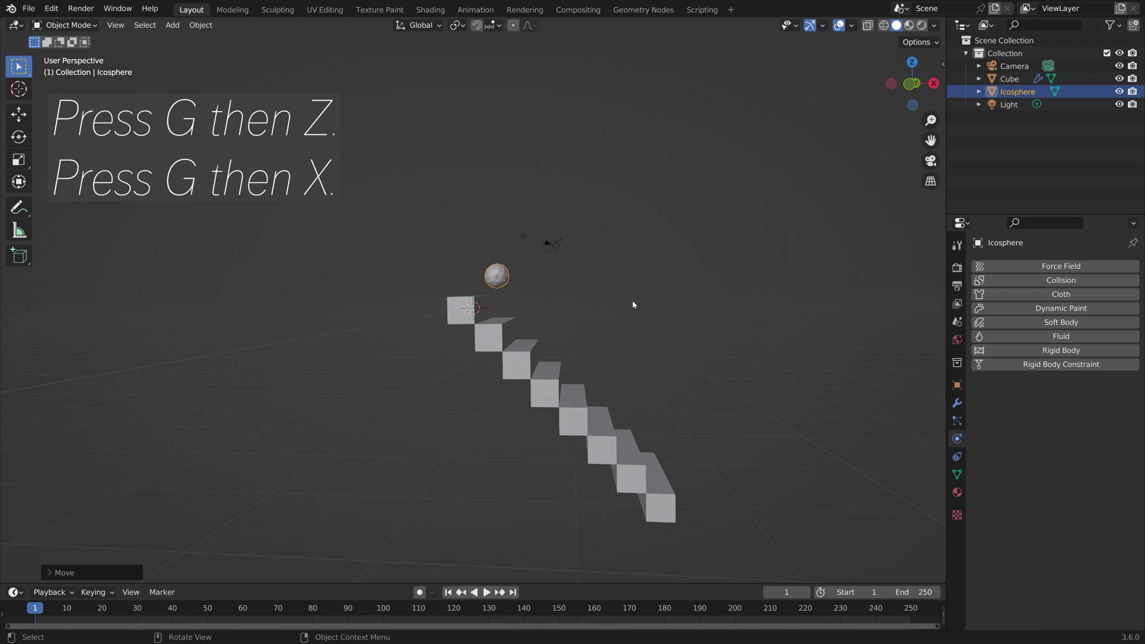
middle_drag(632, 299, 546, 318)
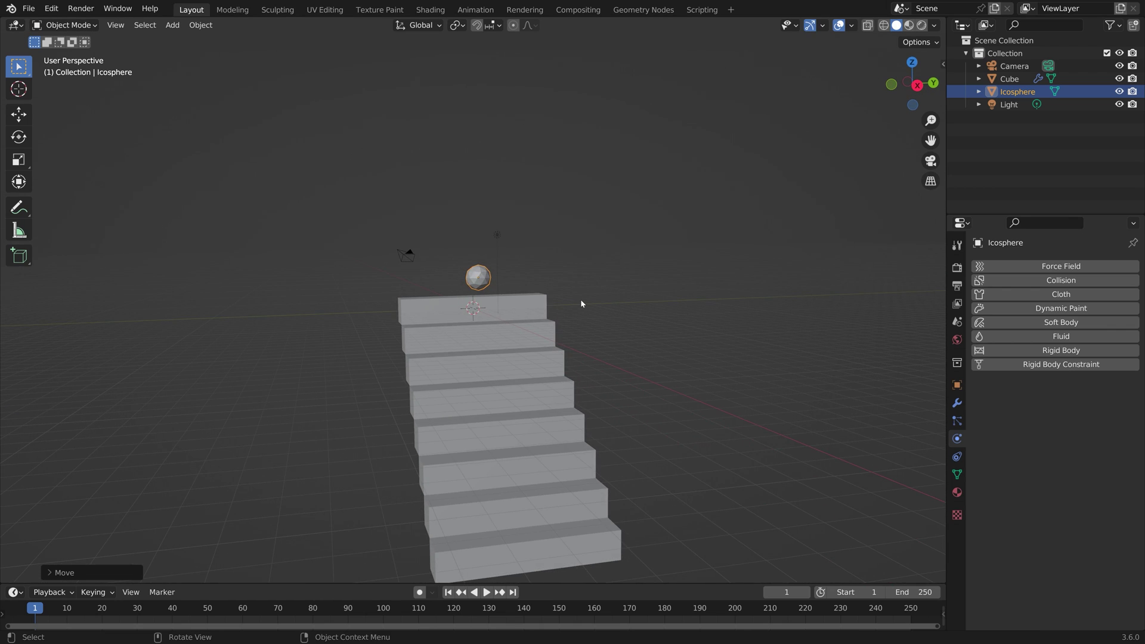
- Stretch the sphere along Y into a flat oval and add one subdivision level
key(s)
key(y)
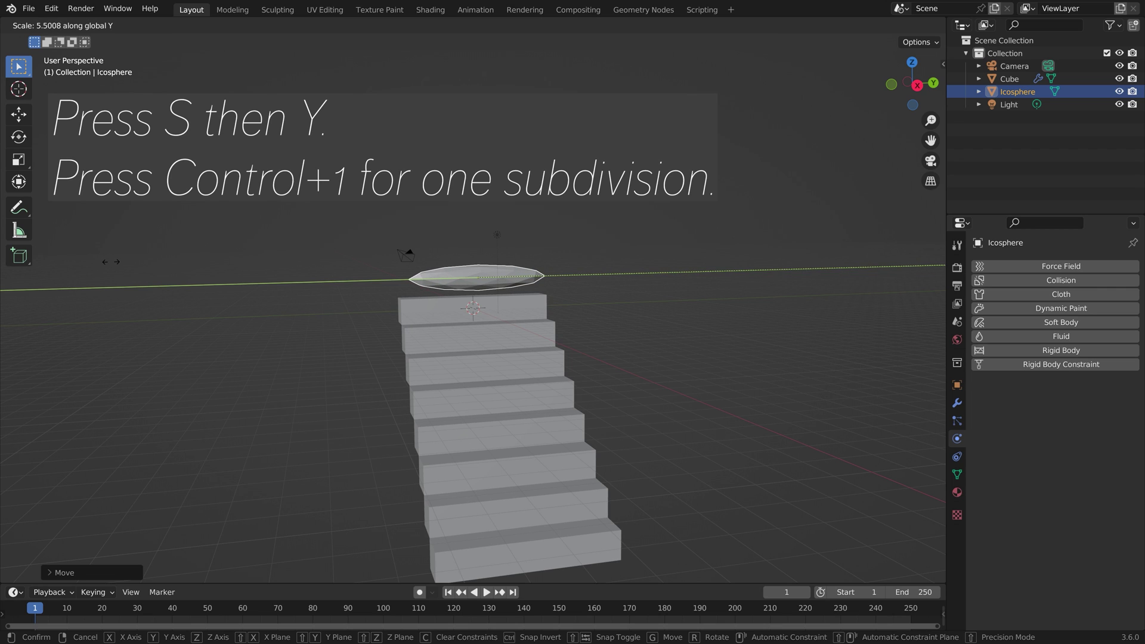
click(111, 261)
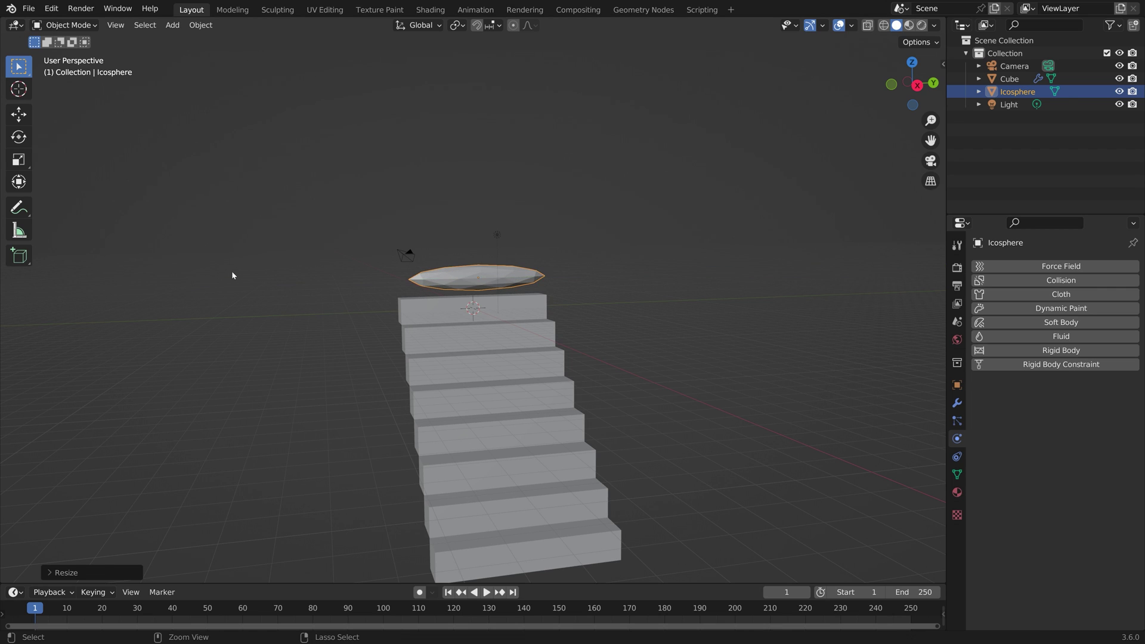
key(ctrl+1)
middle_drag(396, 214, 455, 234)
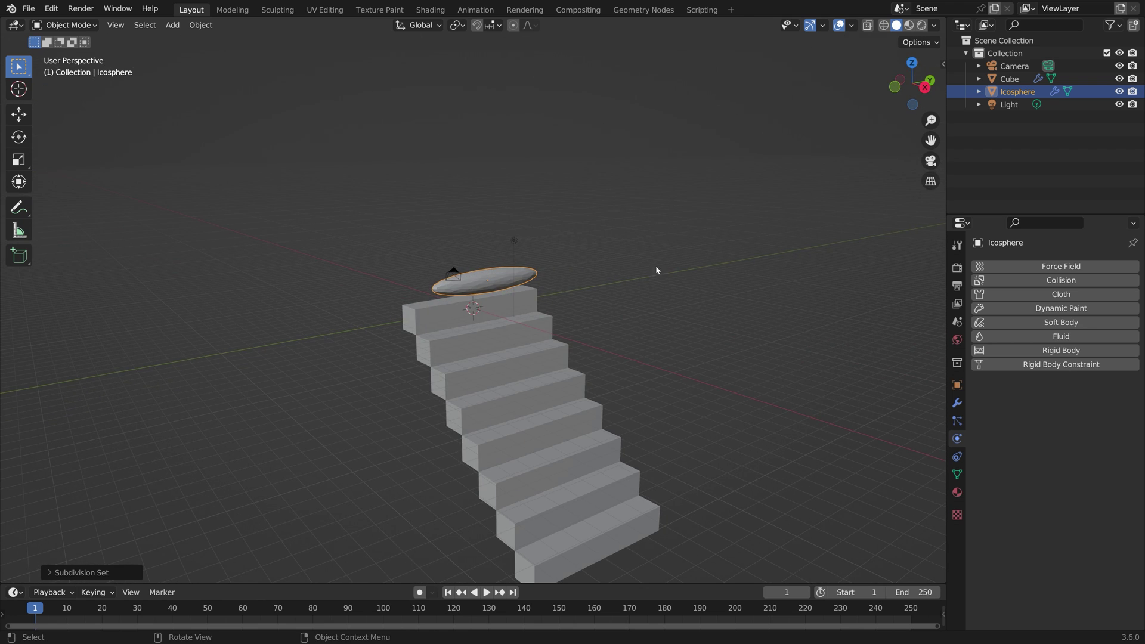
- Make the sphere a Fluid Flow with Smoke flow type and Inflow behavior
click(1011, 336)
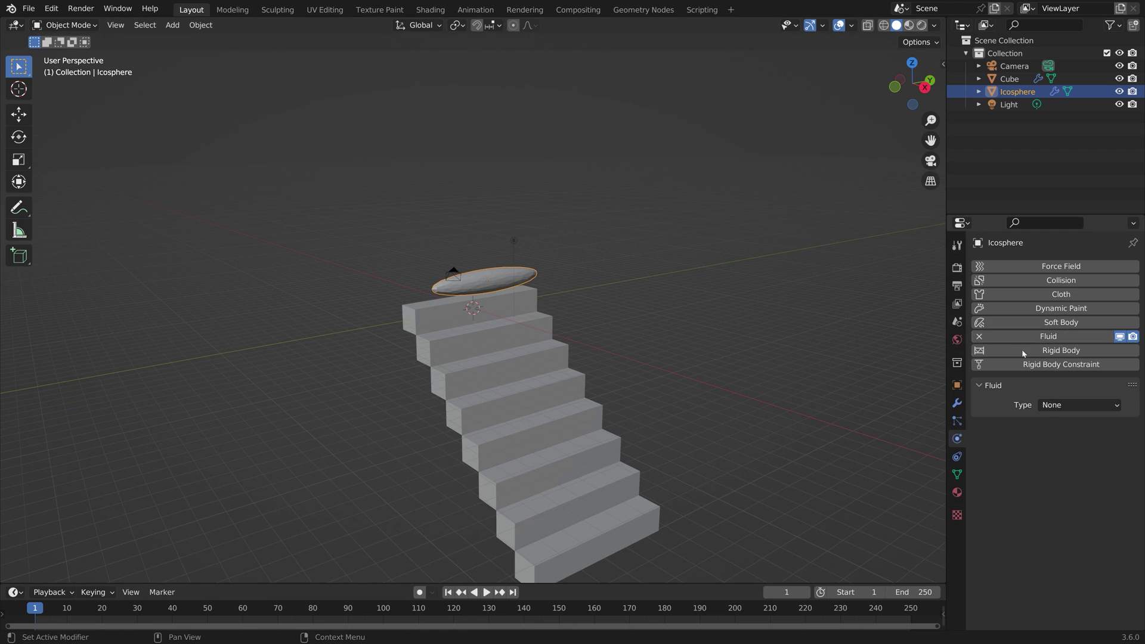
click(1050, 405)
click(1051, 448)
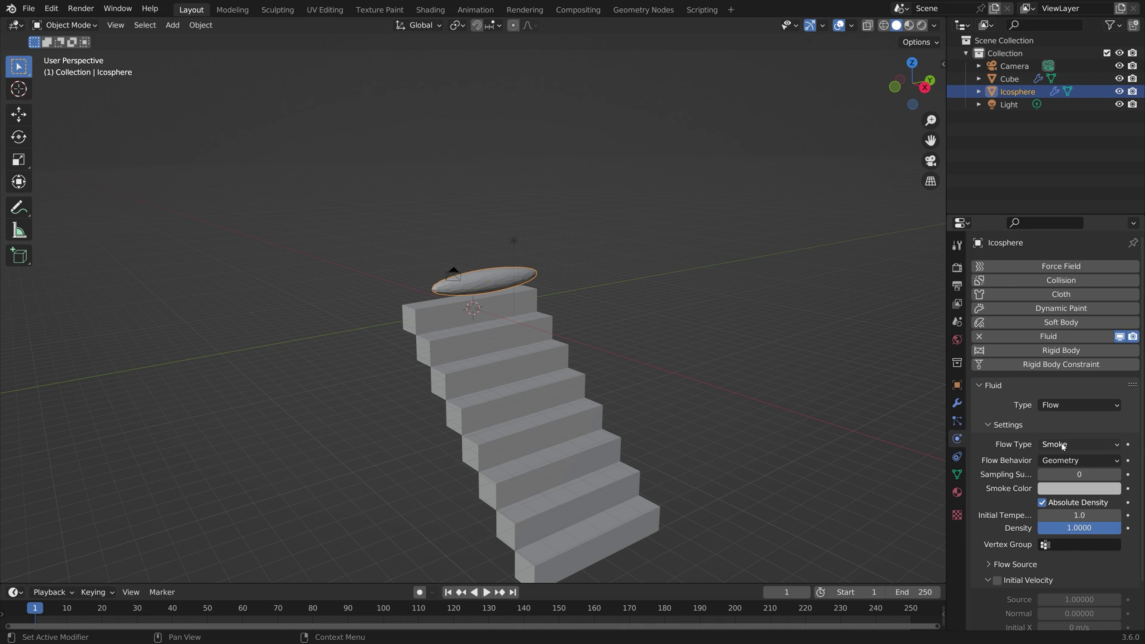
click(1062, 444)
click(1064, 458)
click(1070, 461)
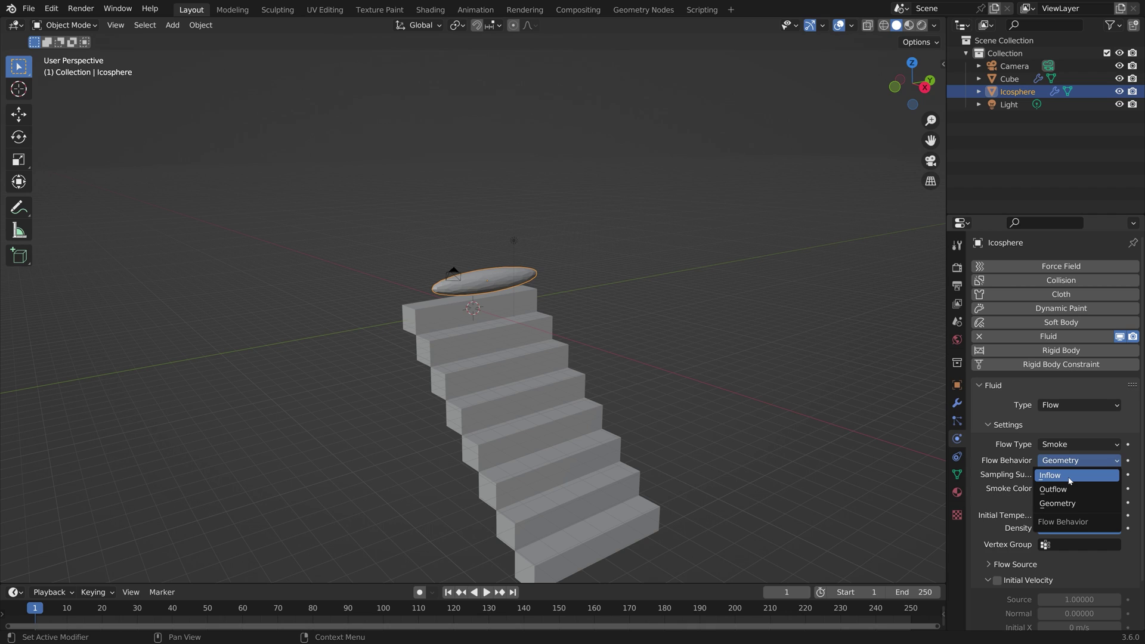
click(1066, 476)
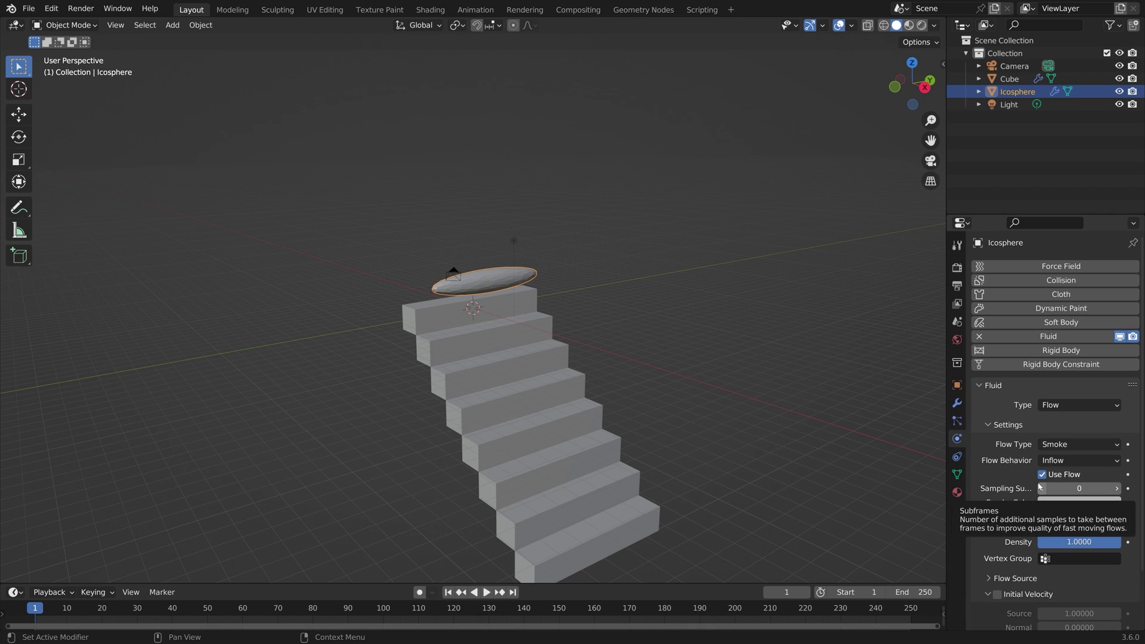
- Enable Initial Velocity and set its Z value to -3 m/s
scroll(989, 482, down, 3)
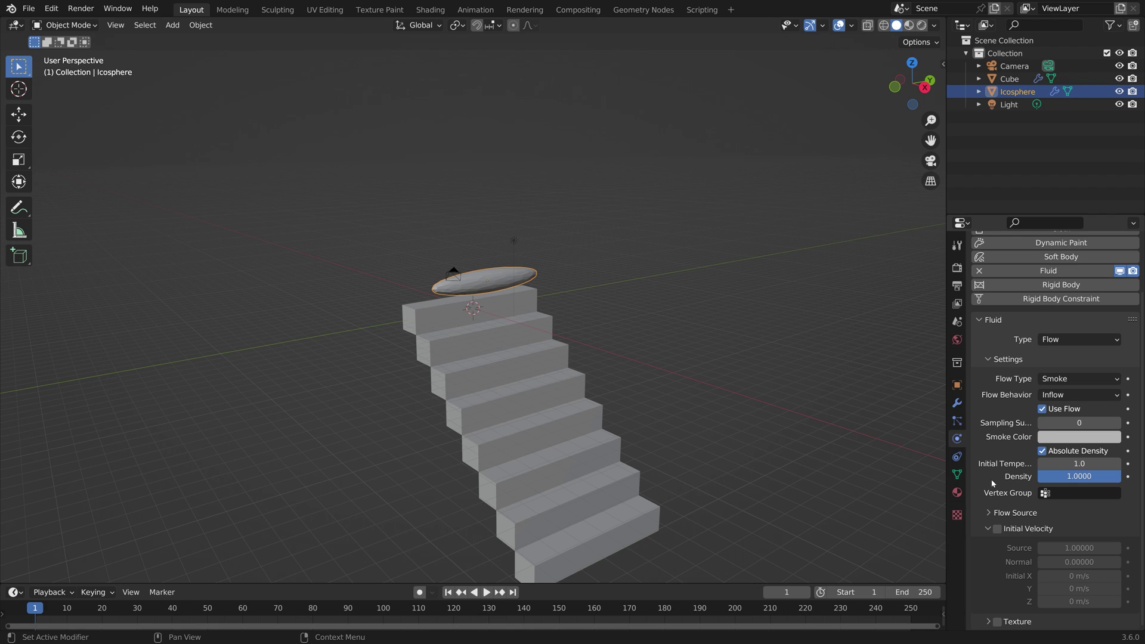
click(996, 529)
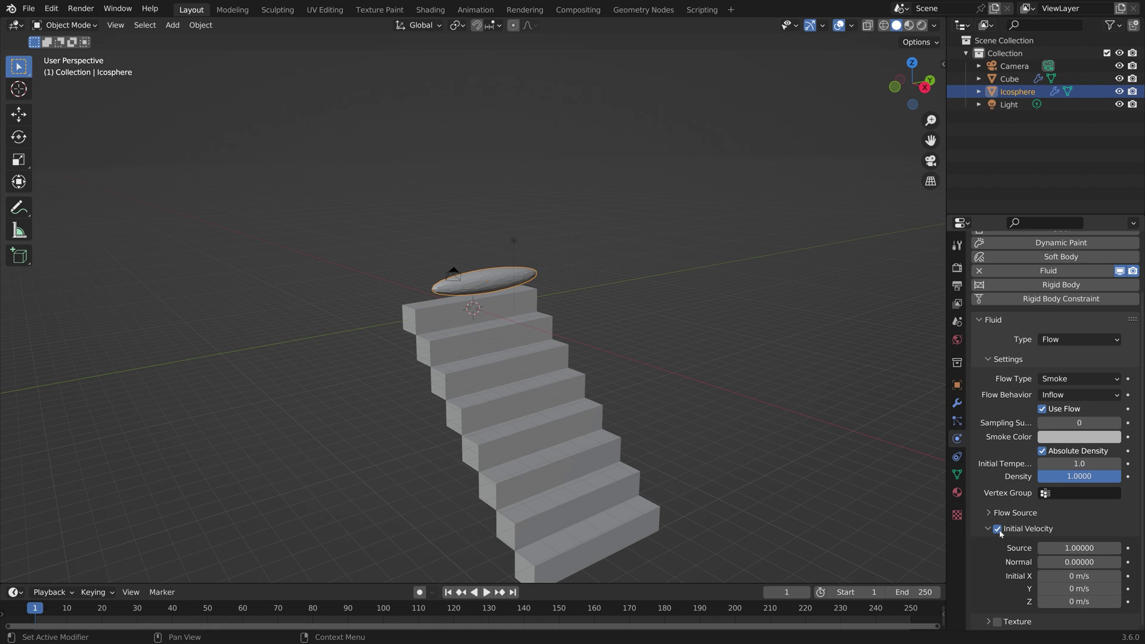
click(1073, 598)
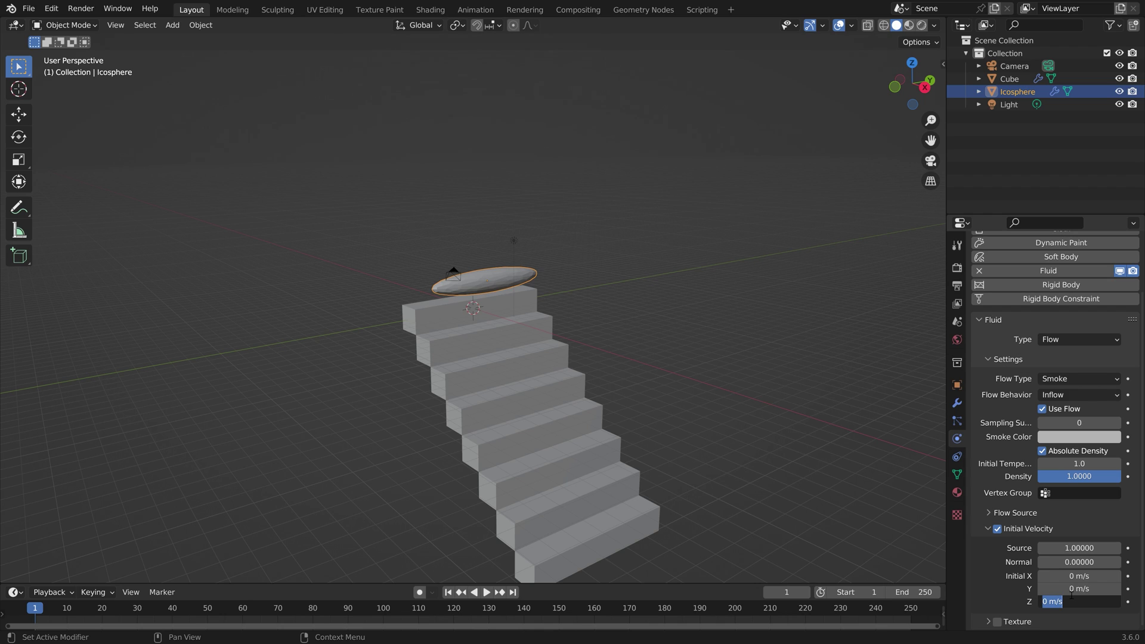
text(-3)
key(Return)
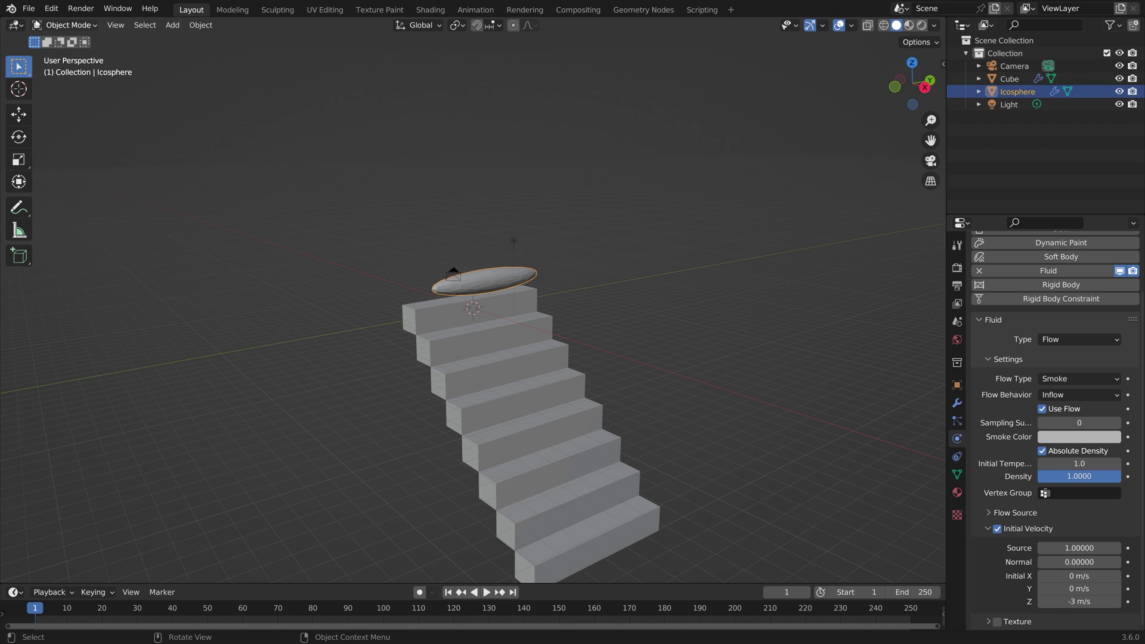
- Save the scene as tut.blend in the D:\Blender\Heavy smoke folder
click(28, 8)
click(55, 94)
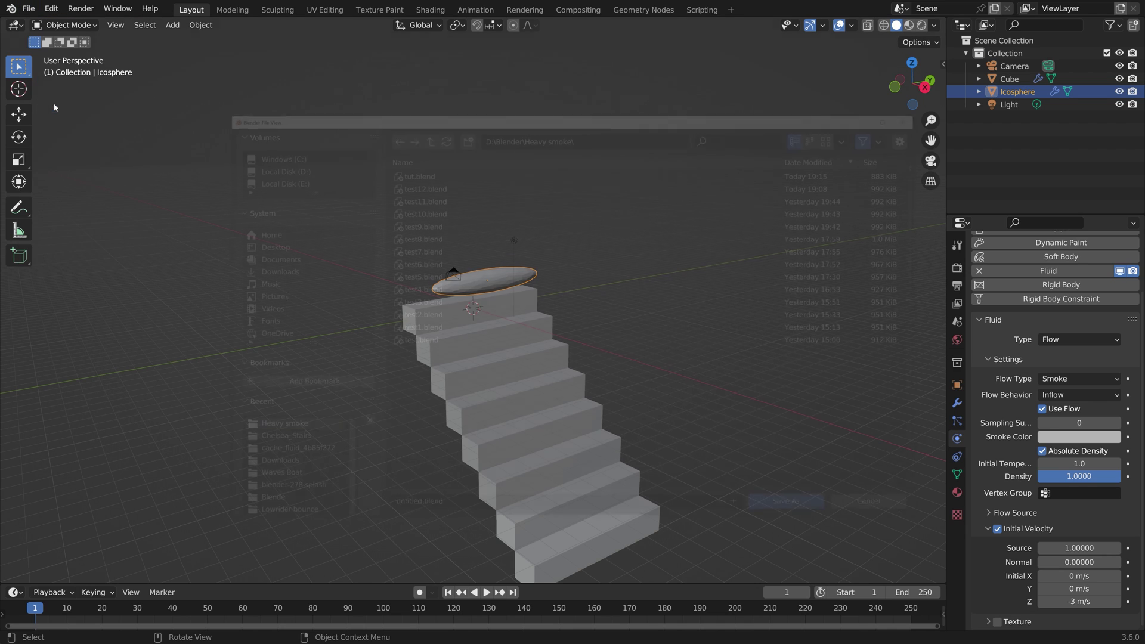
click(698, 508)
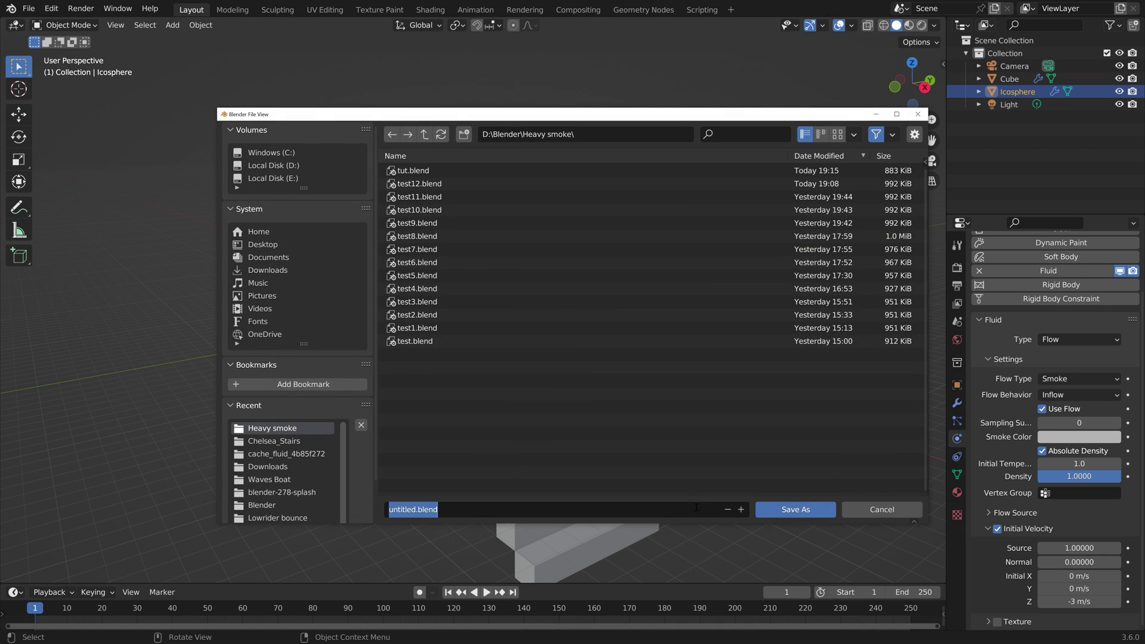
text(tut)
key(Return)
key(Return)
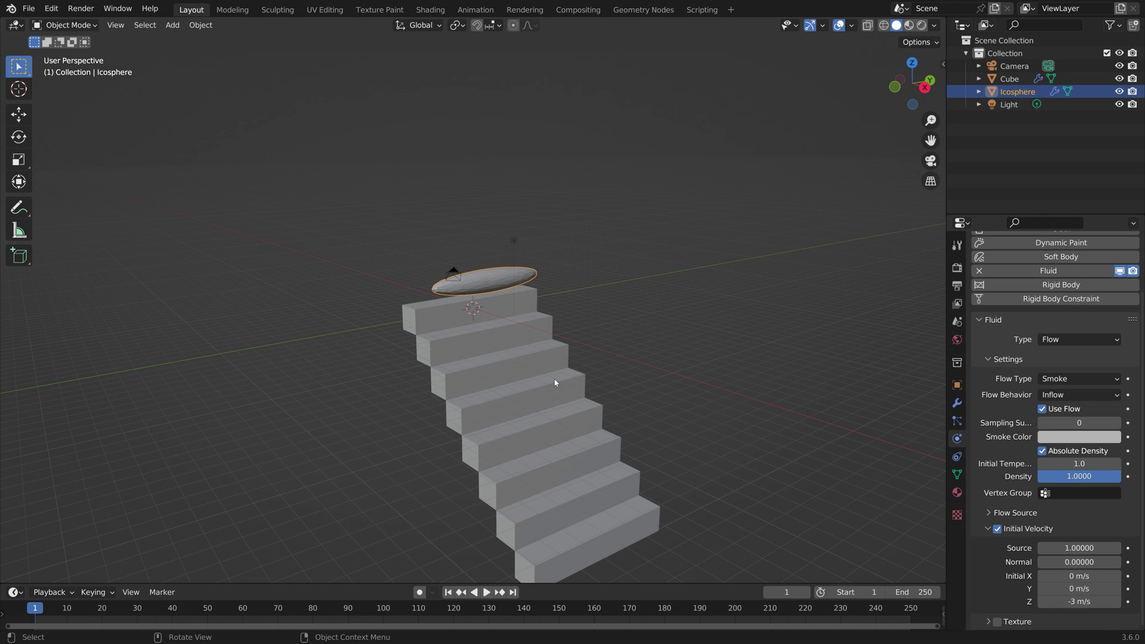
- Add a Wind force field and raise it along Z above the stairs
key(shift+a)
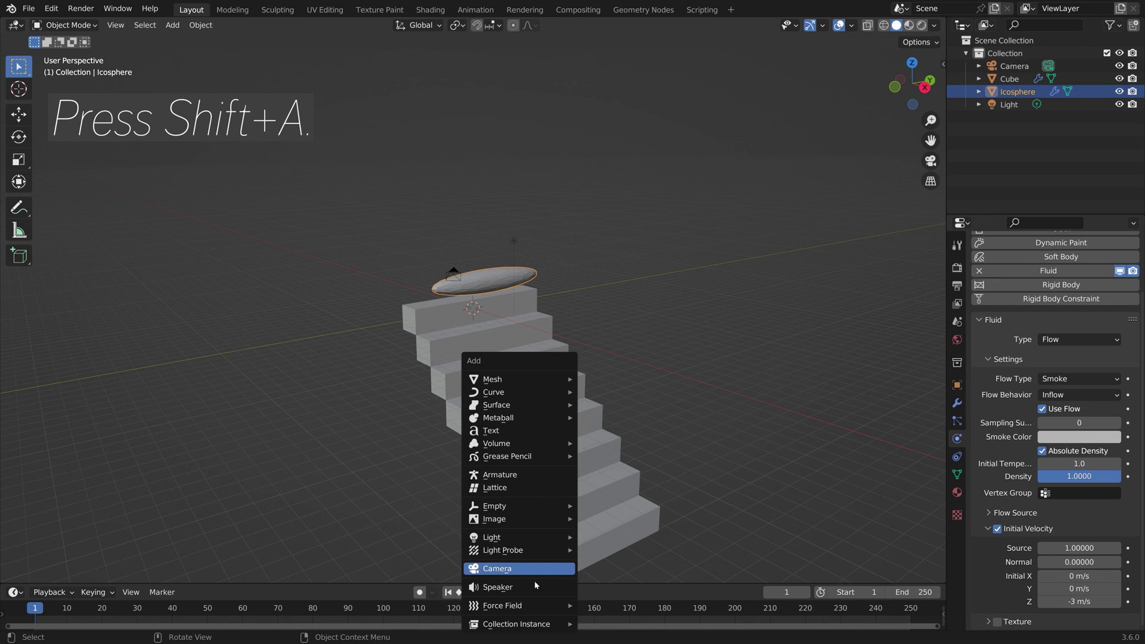
mouse_move(537, 606)
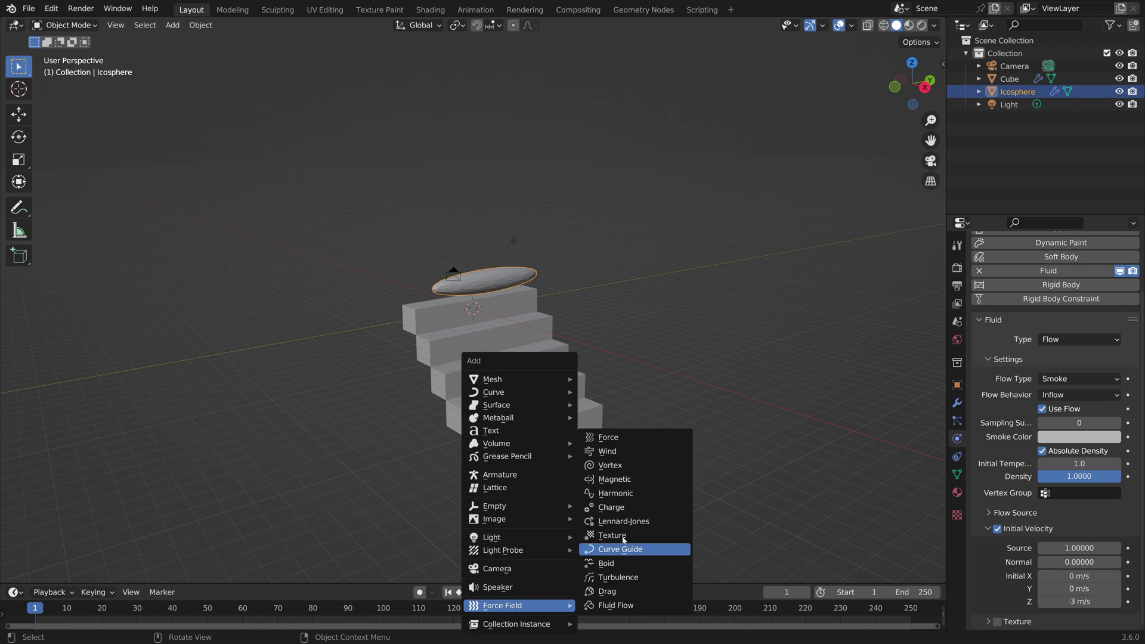
click(608, 452)
middle_drag(485, 377, 584, 369)
key(g)
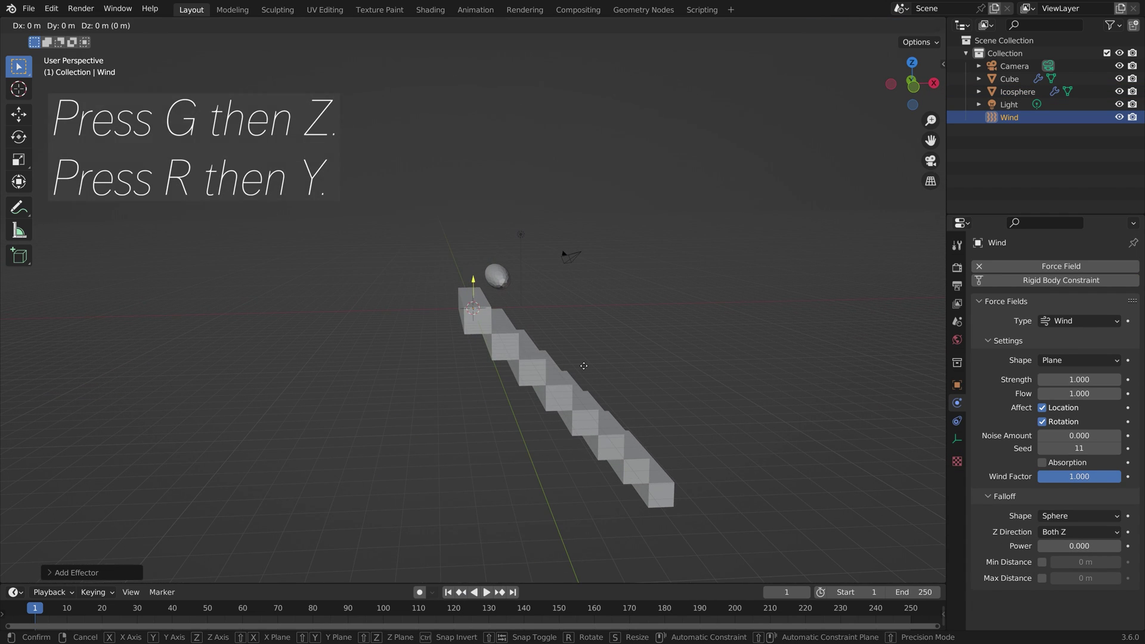
key(z)
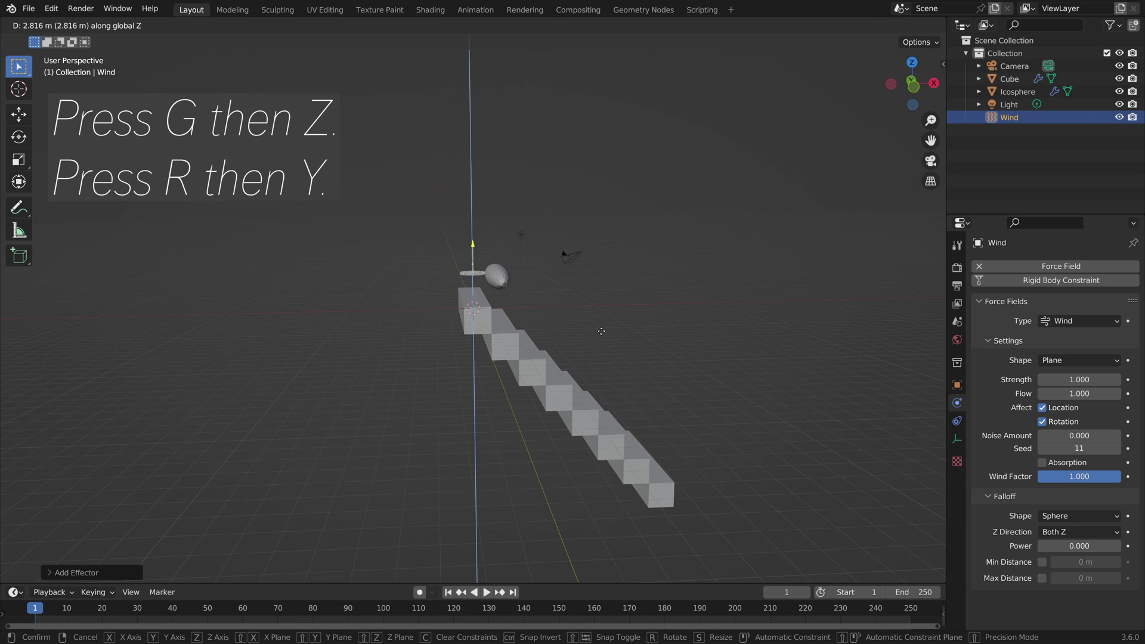
click(592, 302)
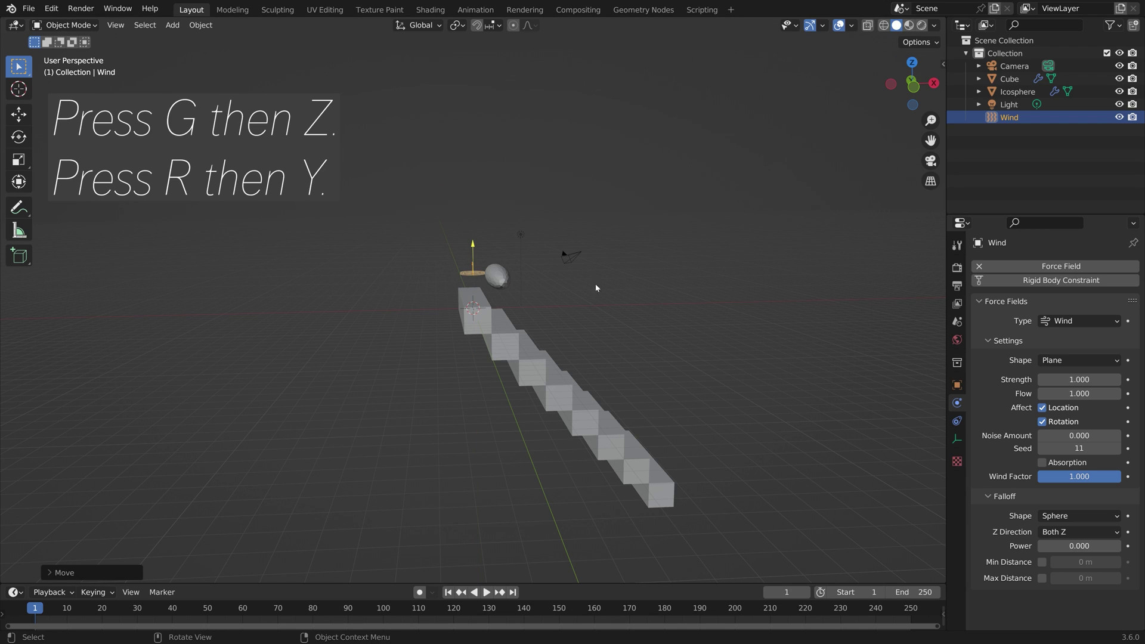
- Tilt the wind field around the Y axis and raise it higher
key(r)
key(y)
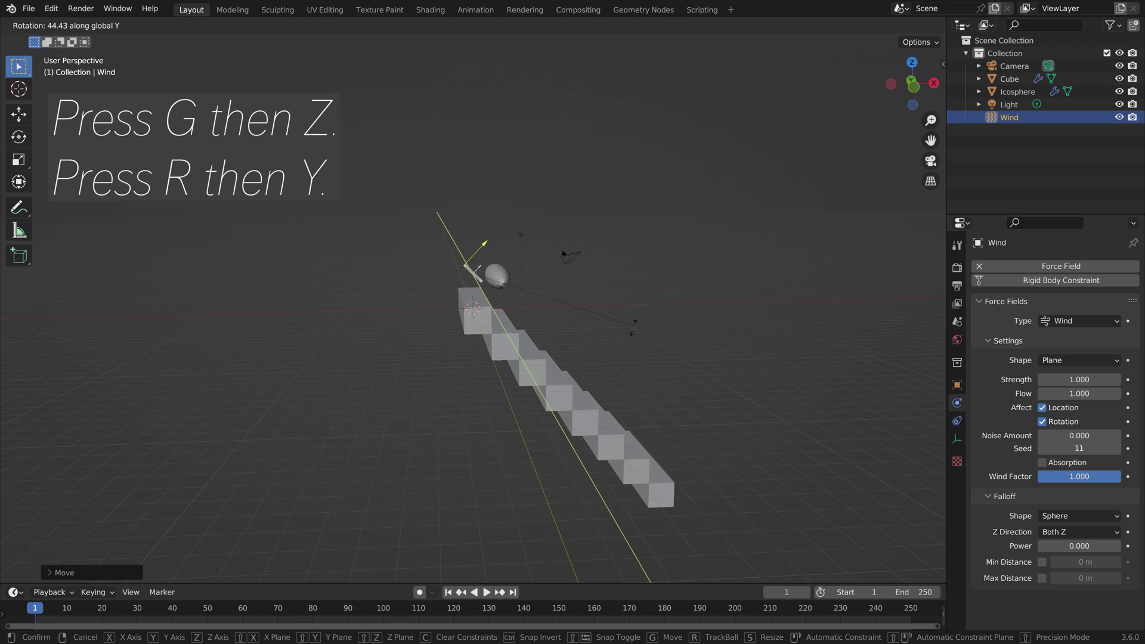
click(448, 404)
middle_drag(585, 323, 587, 292)
key(g)
key(z)
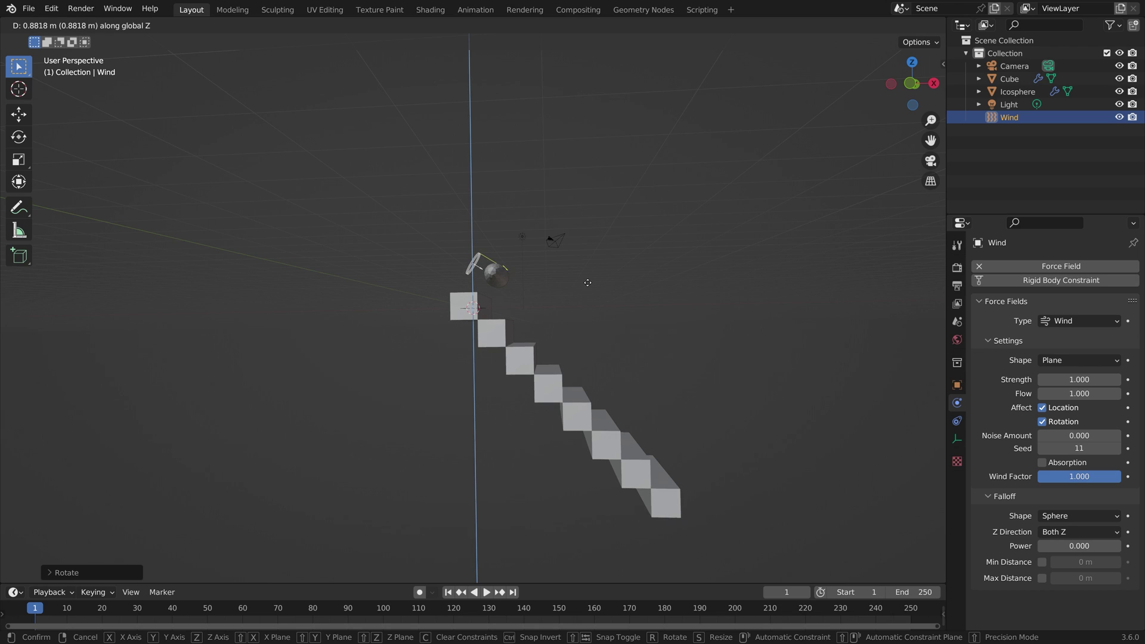
click(593, 284)
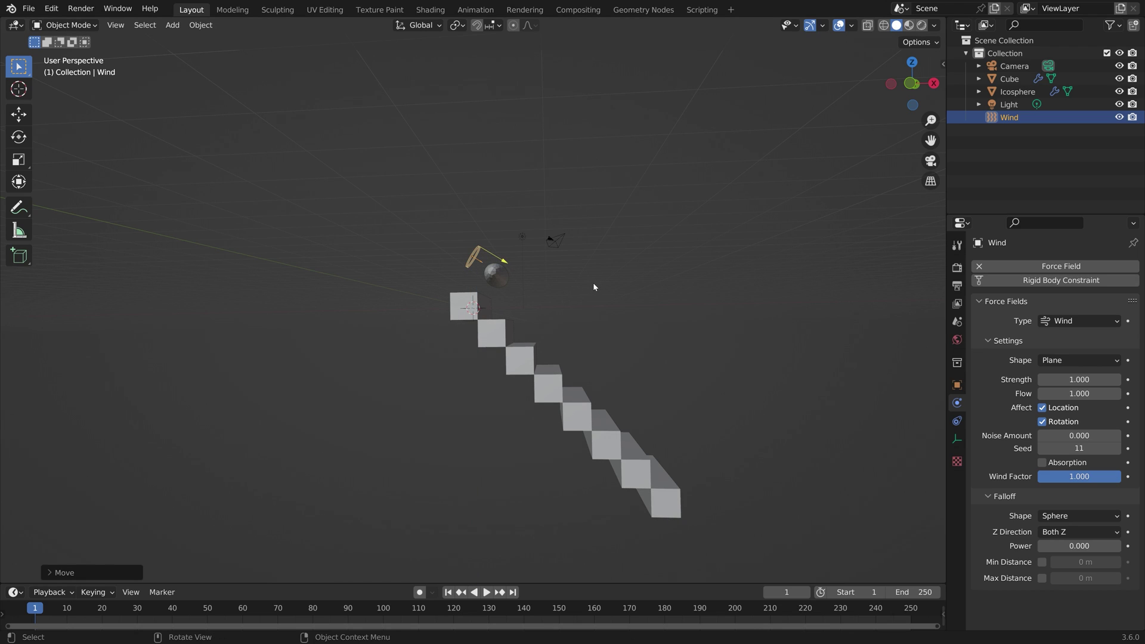
- Set the wind's Strength to 0.1 and Noise Amount to 6
click(1056, 379)
text(0.1)
key(Return)
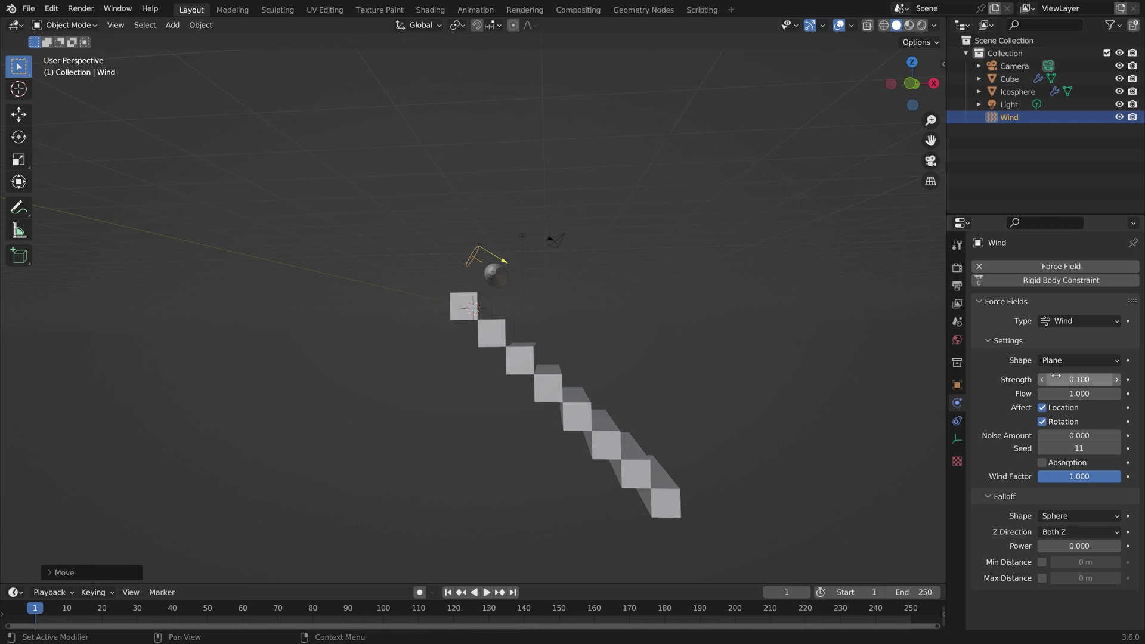
click(1060, 435)
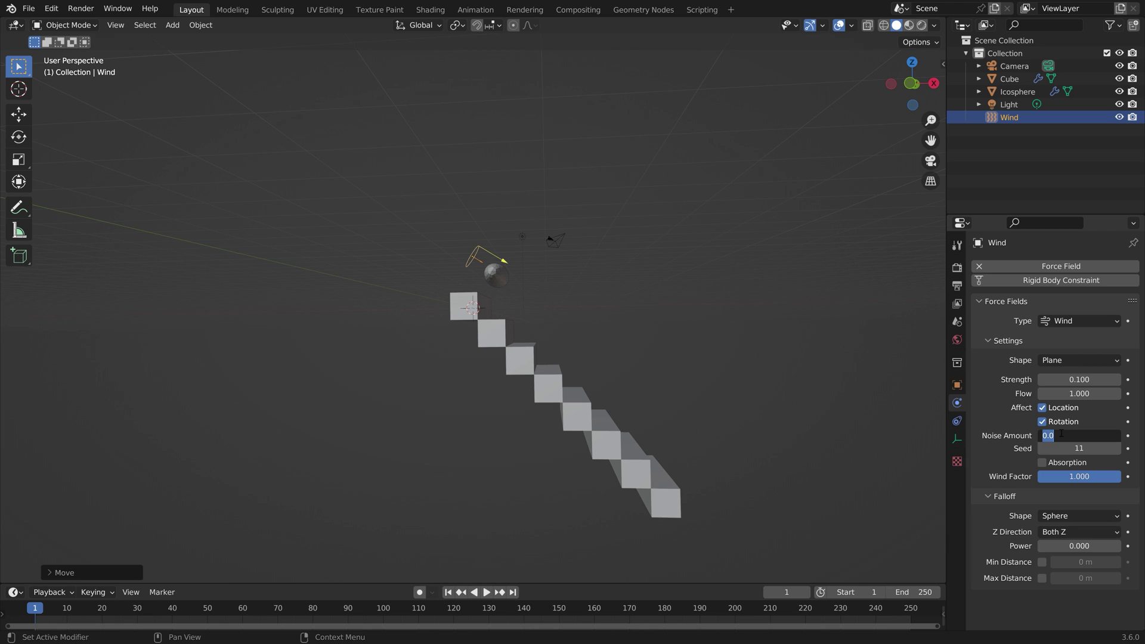
text(6)
key(Return)
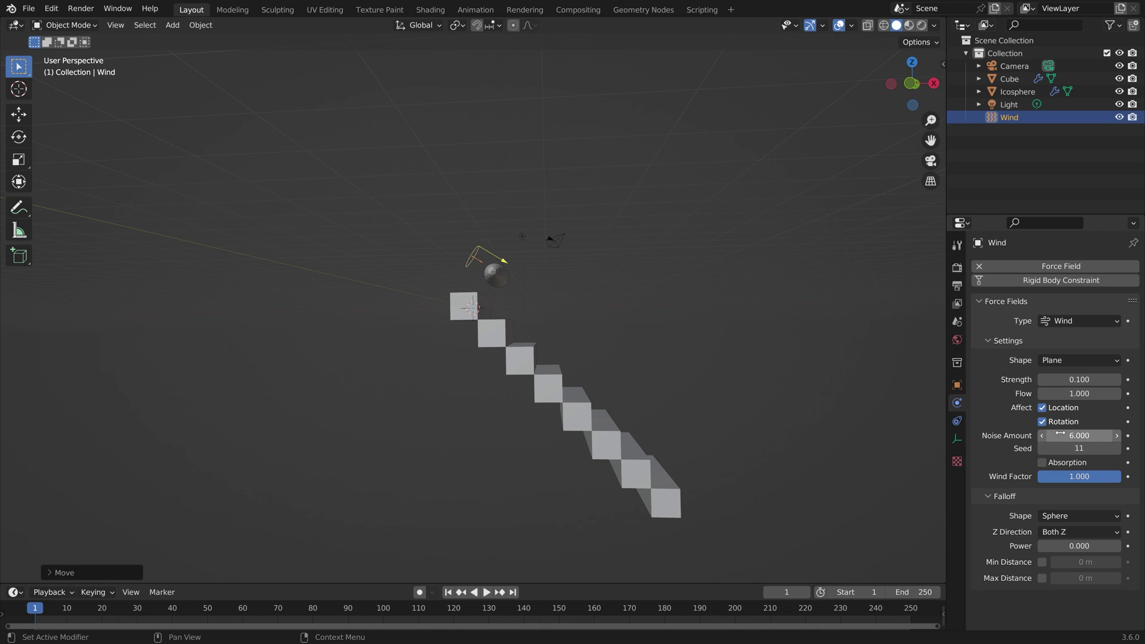
- Add a new mesh cube to the scene
key(shift+a)
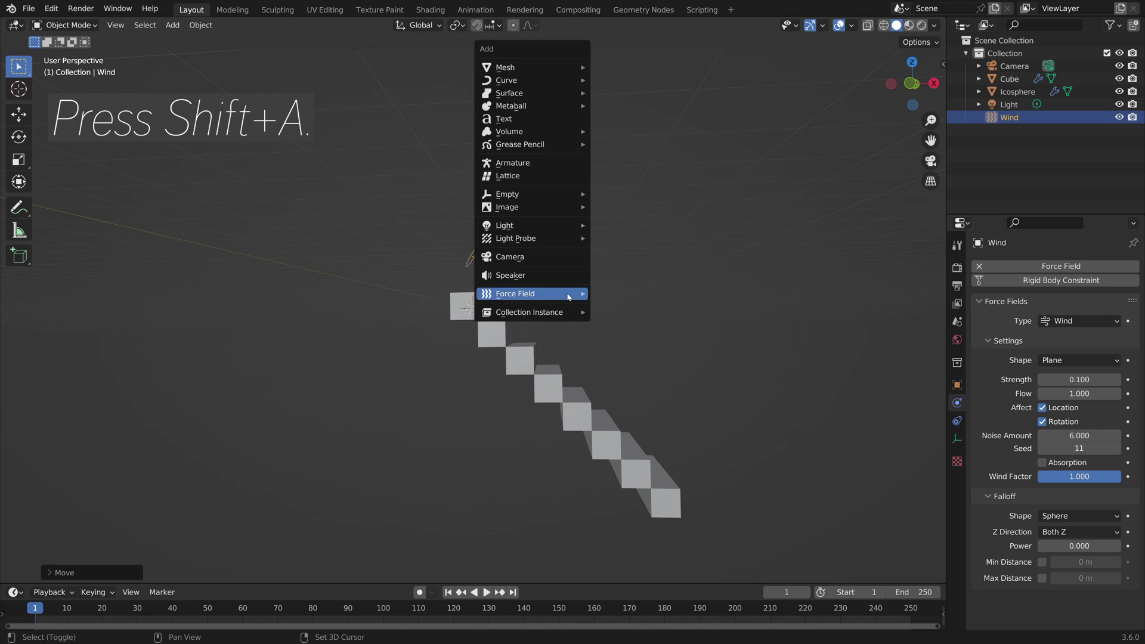
mouse_move(553, 69)
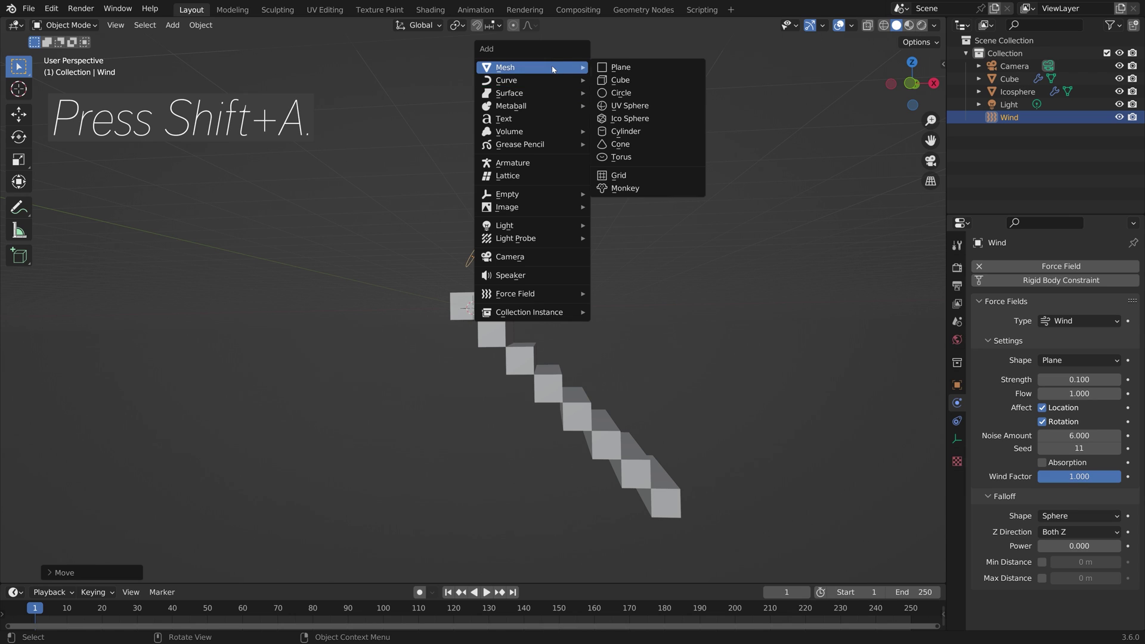
click(617, 80)
scroll(652, 356, down, 3)
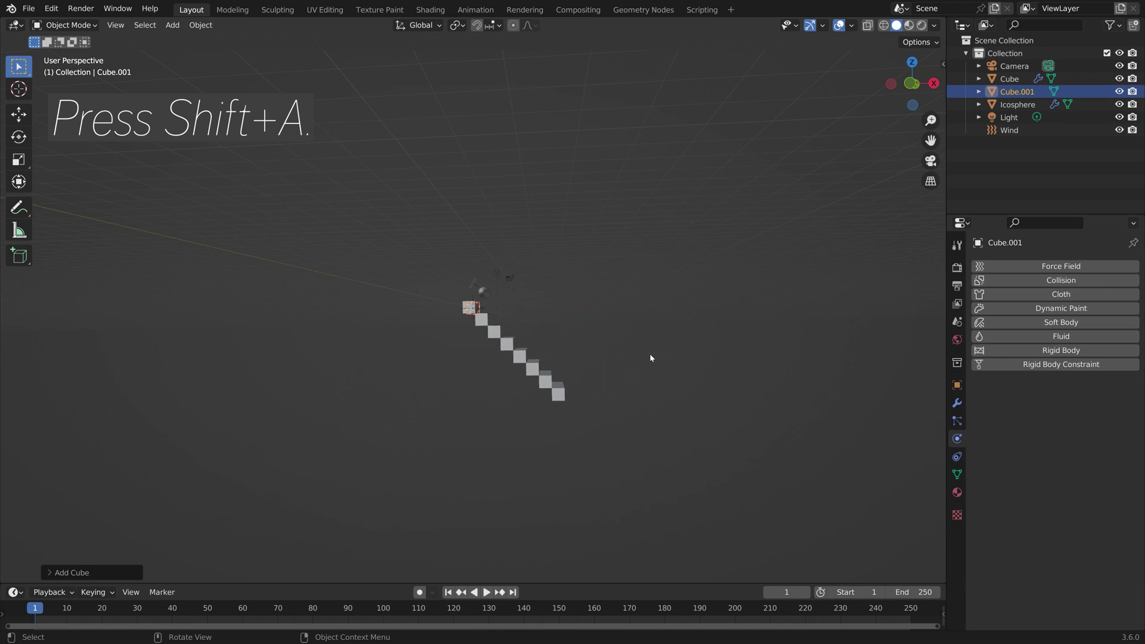
middle_drag(652, 355, 568, 402)
- Scale the cube to surround the staircase and shift it slightly along X
key(s)
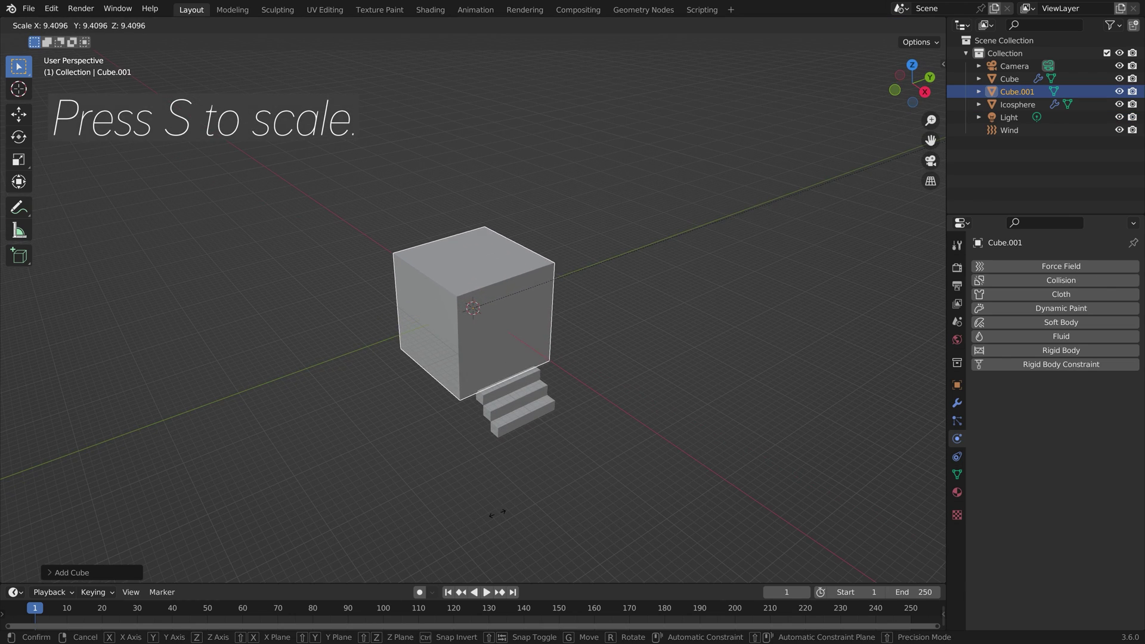
click(584, 425)
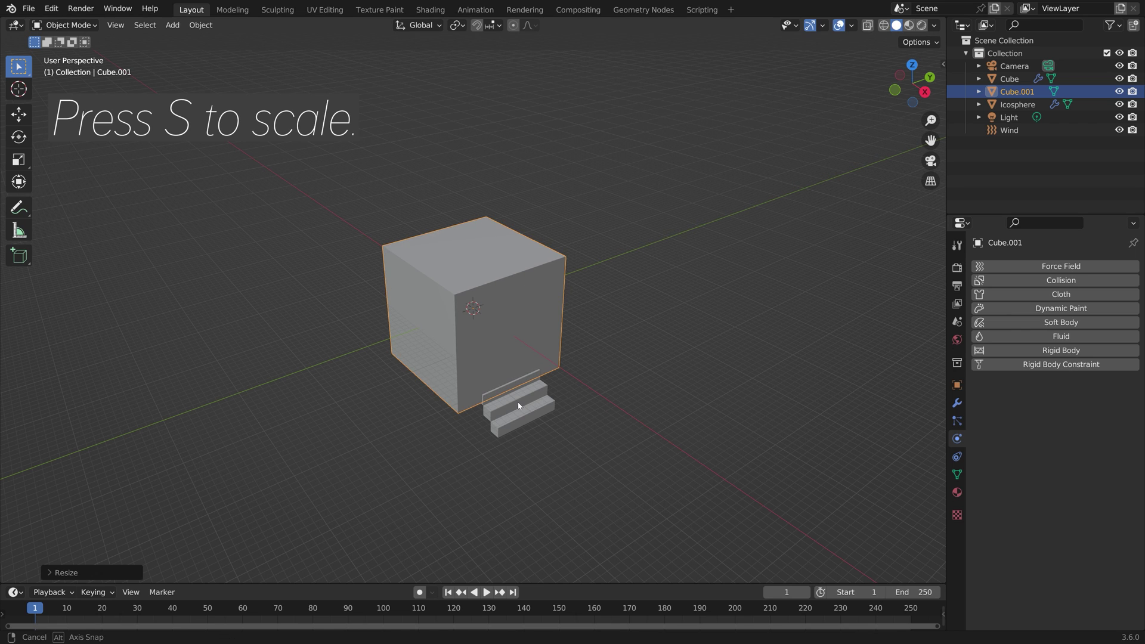
middle_drag(583, 425, 561, 365)
key(s)
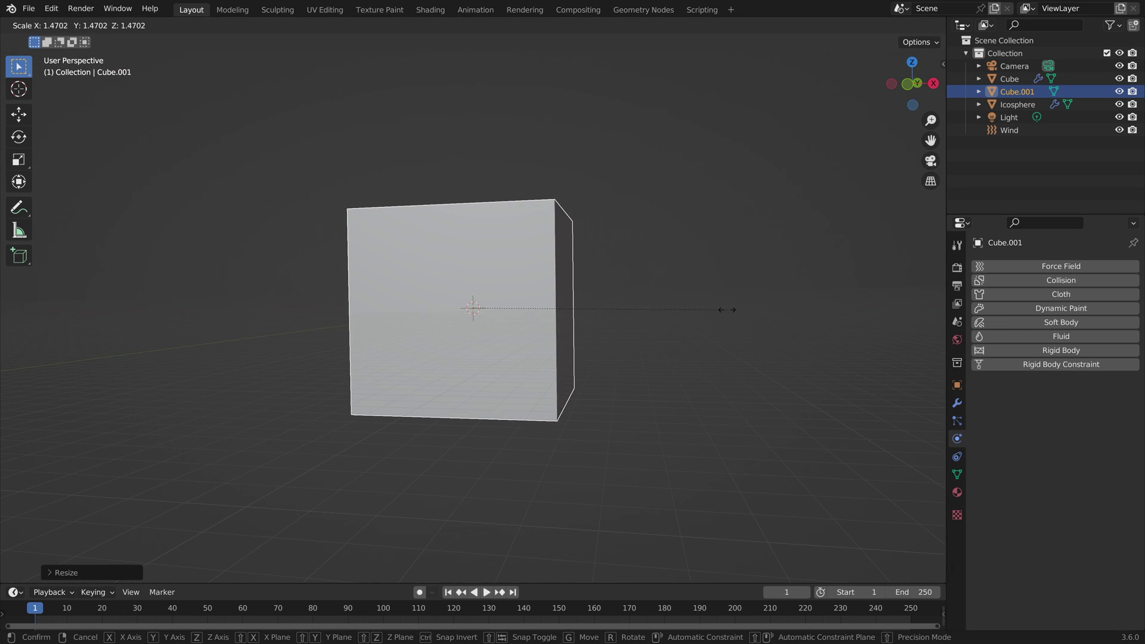
click(733, 314)
key(g)
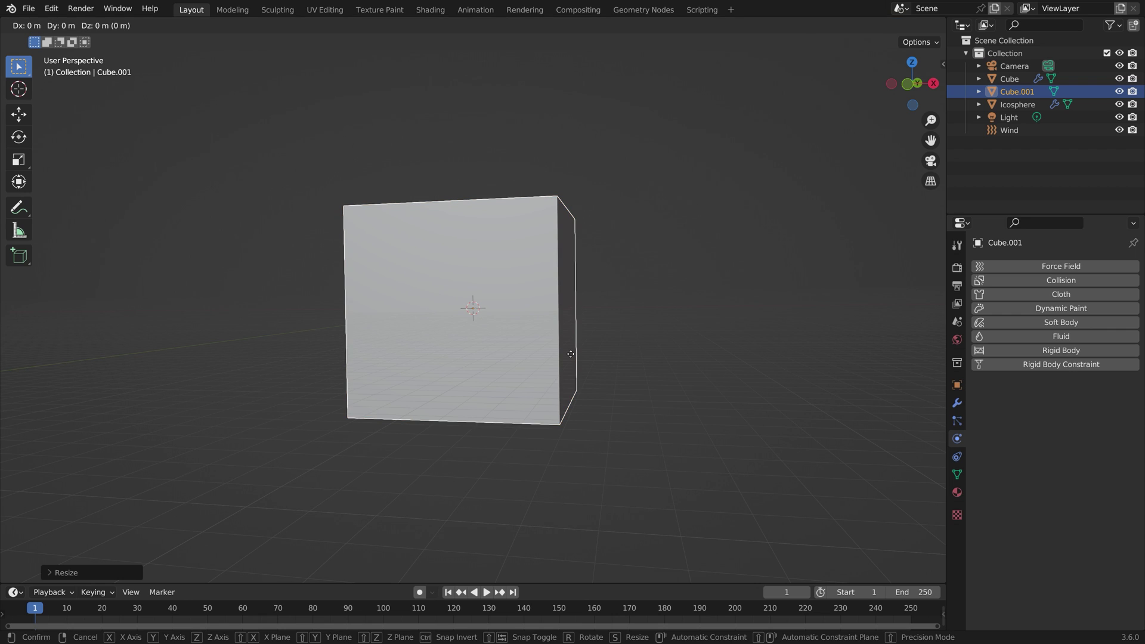
key(x)
click(596, 367)
middle_drag(596, 367, 639, 385)
- Make Cube.001 a Gas fluid Domain with Resolution Divisions of 70
scroll(556, 391, up, 4)
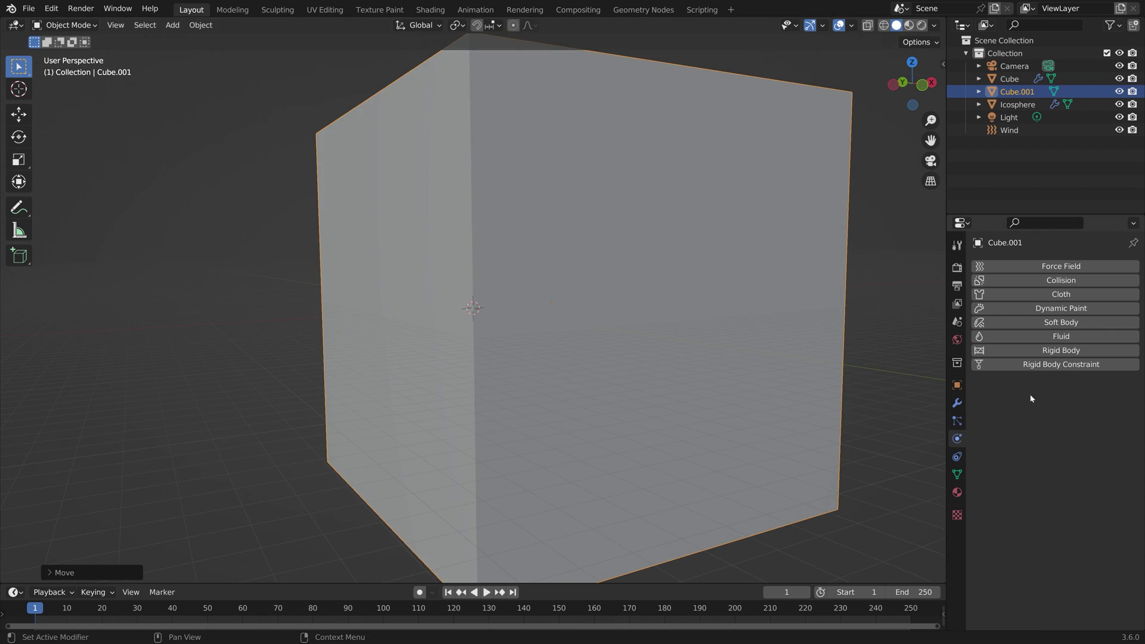
click(1046, 337)
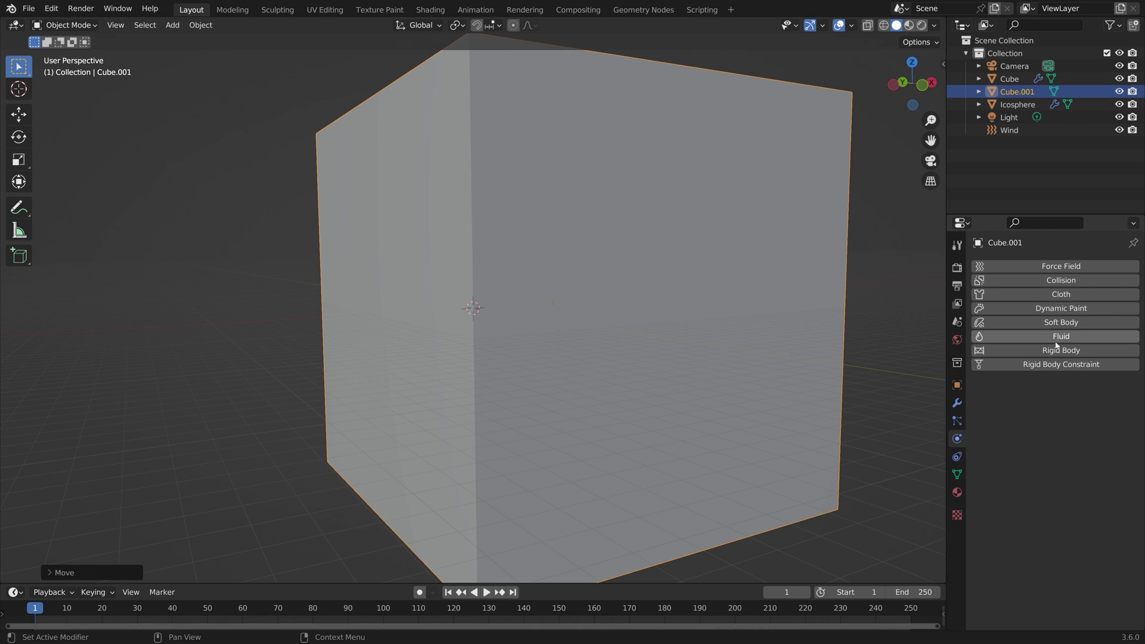
click(1057, 405)
click(1057, 434)
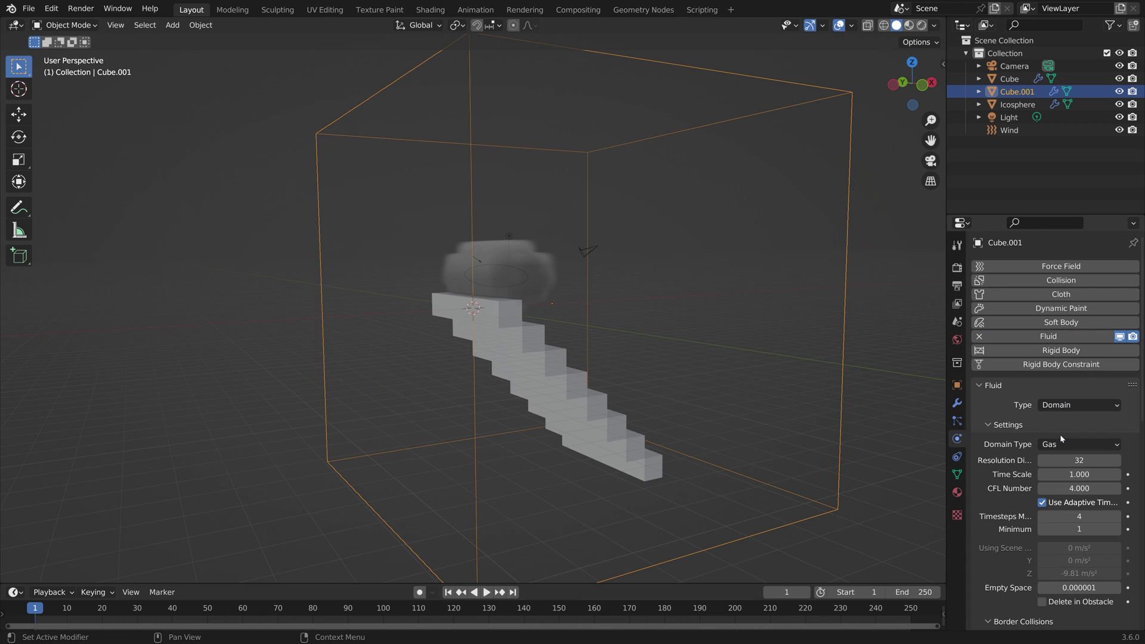
middle_drag(775, 329, 590, 315)
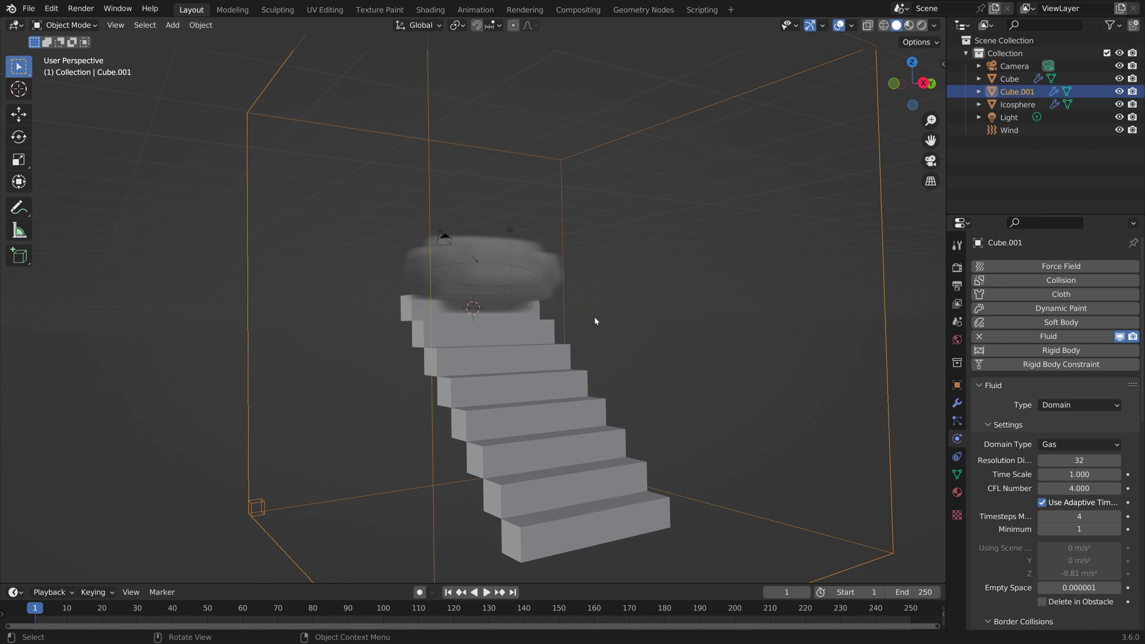
click(1073, 460)
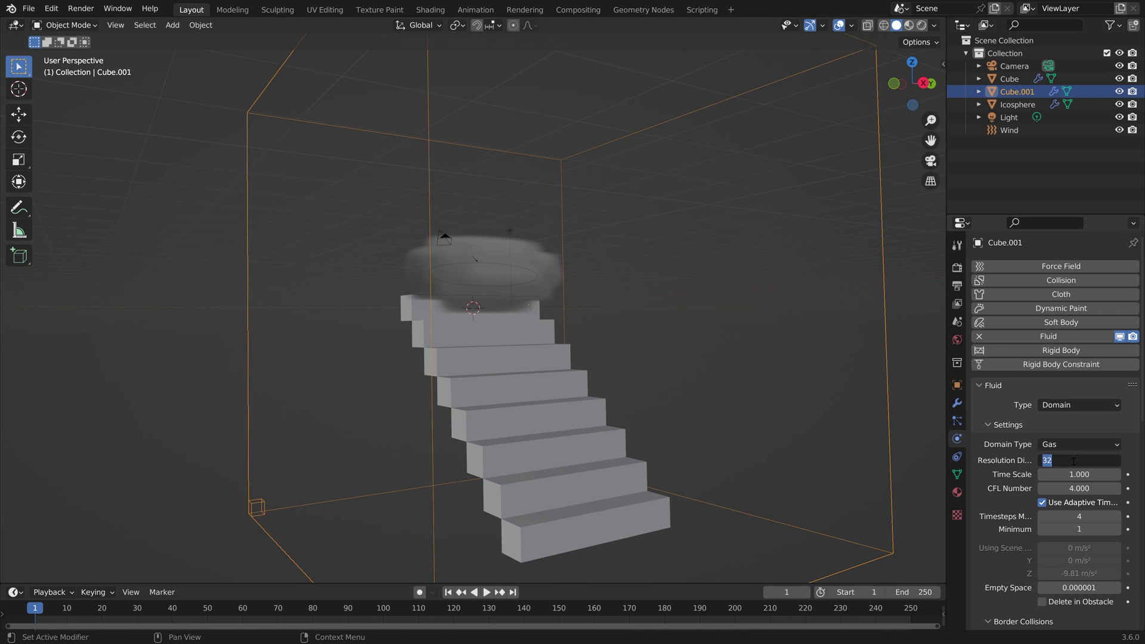
text(70)
key(Return)
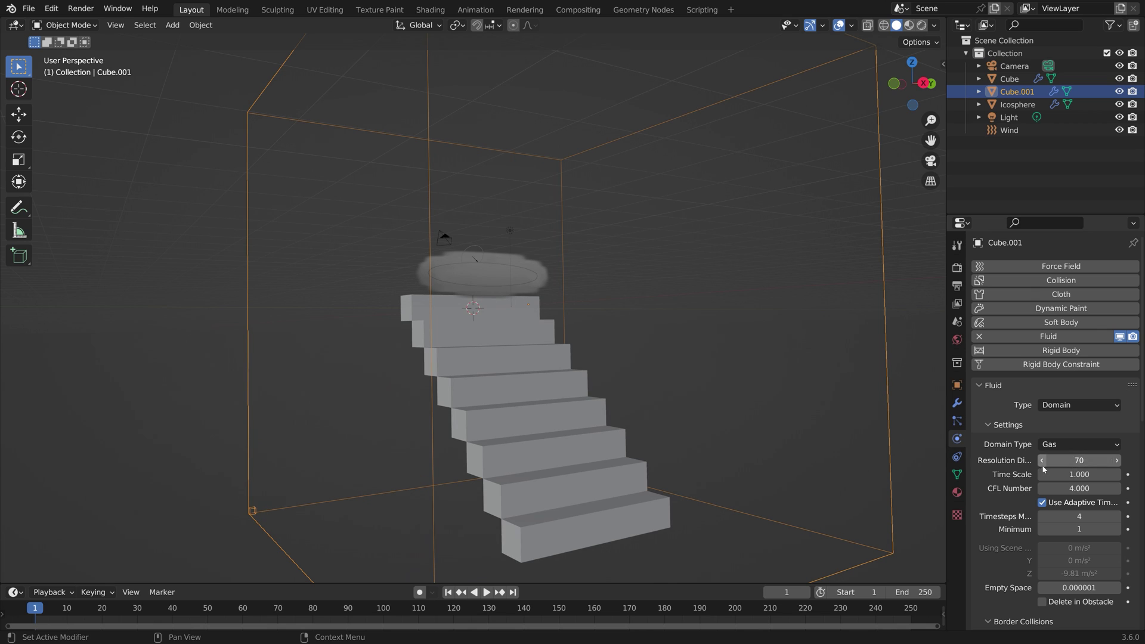
scroll(1013, 472, down, 5)
- Set the gas domain's Buoyancy Density to 0
scroll(1007, 471, down, 7)
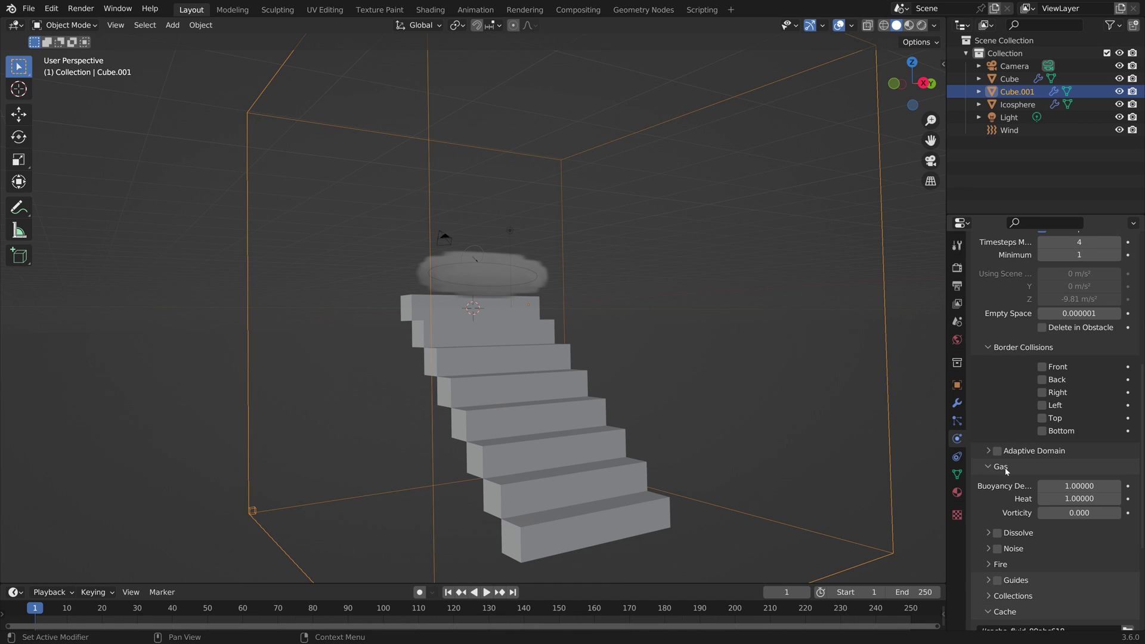
double_click(1096, 437)
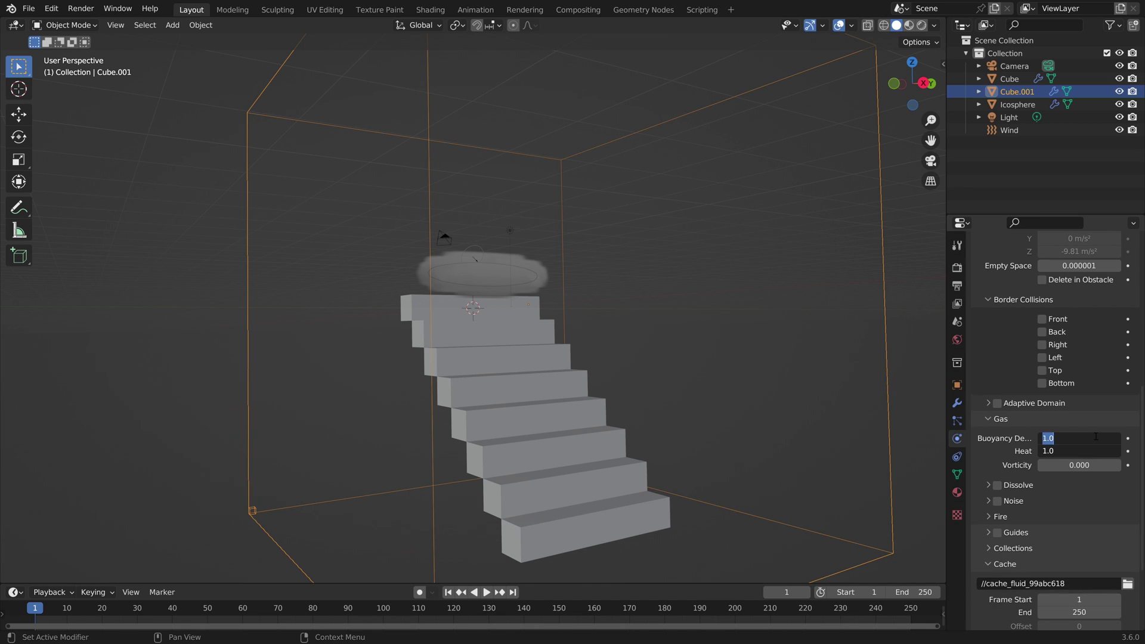
text(0)
key(Return)
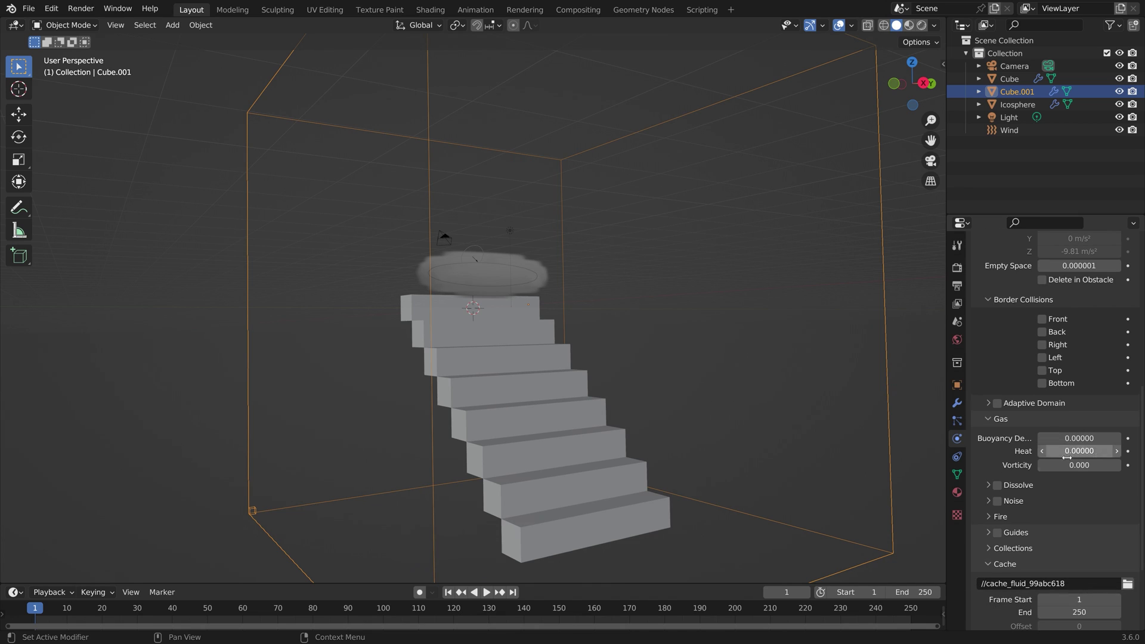
- Enable Noise with Upres Factor 3, Strength 0.3 and Scale 0.1
click(993, 502)
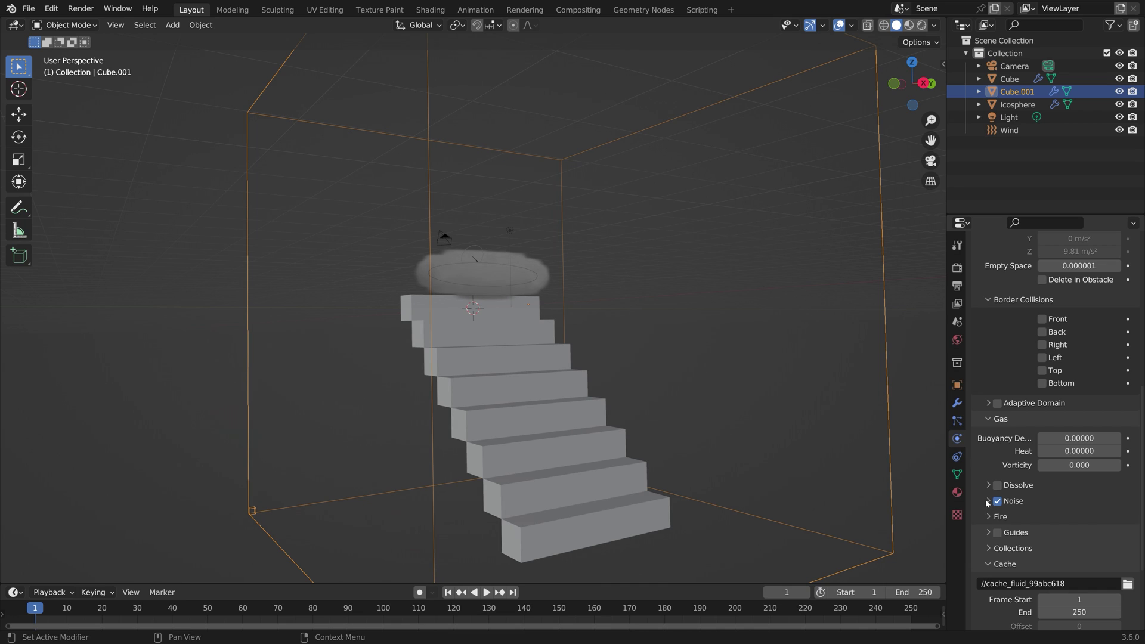
click(987, 502)
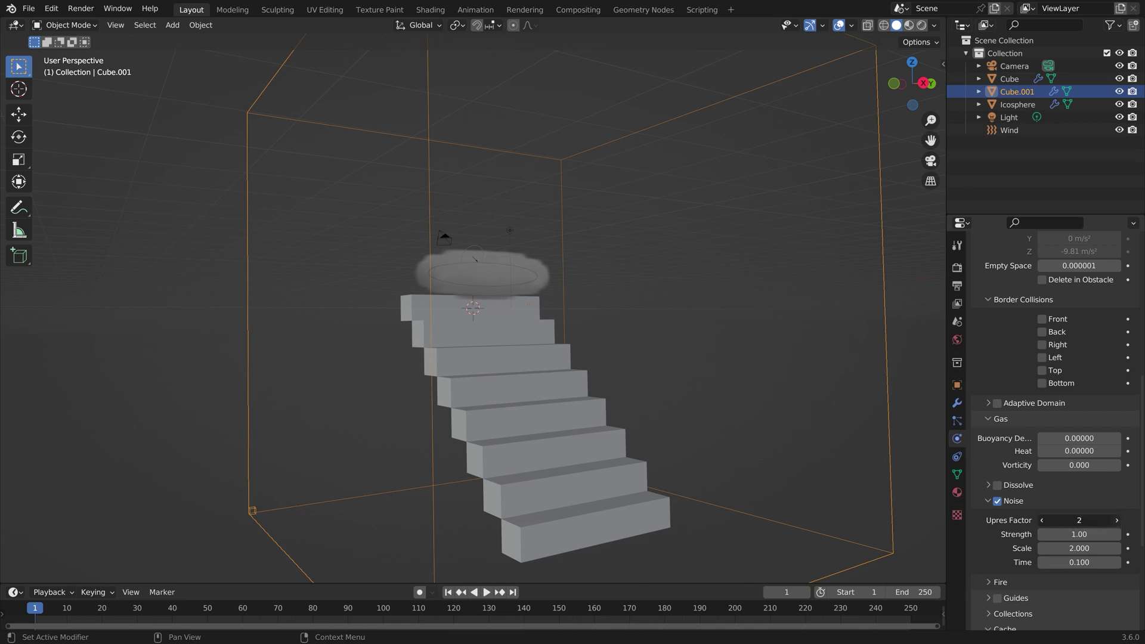
ctrl+scroll(1083, 537, up, 1)
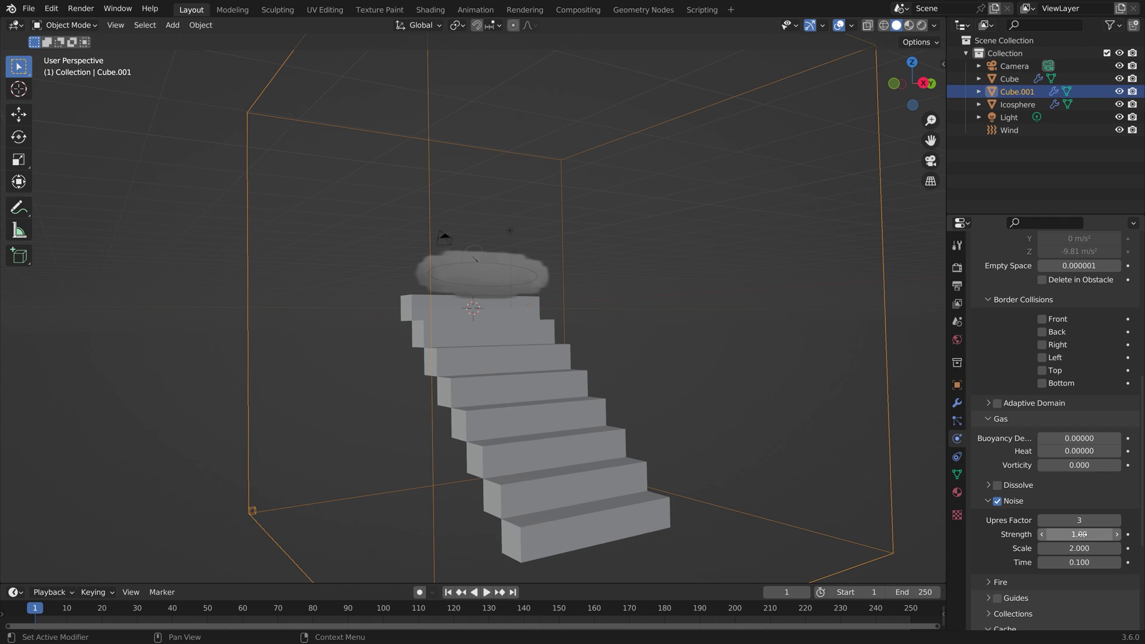
click(1080, 534)
text(.3)
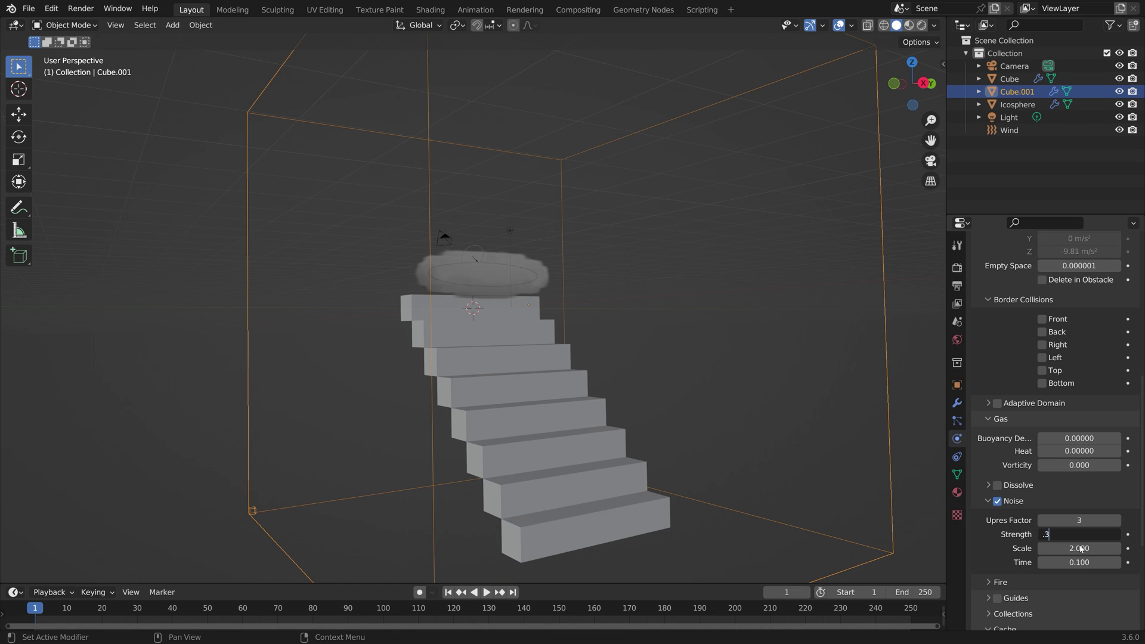
click(1081, 548)
text(.1)
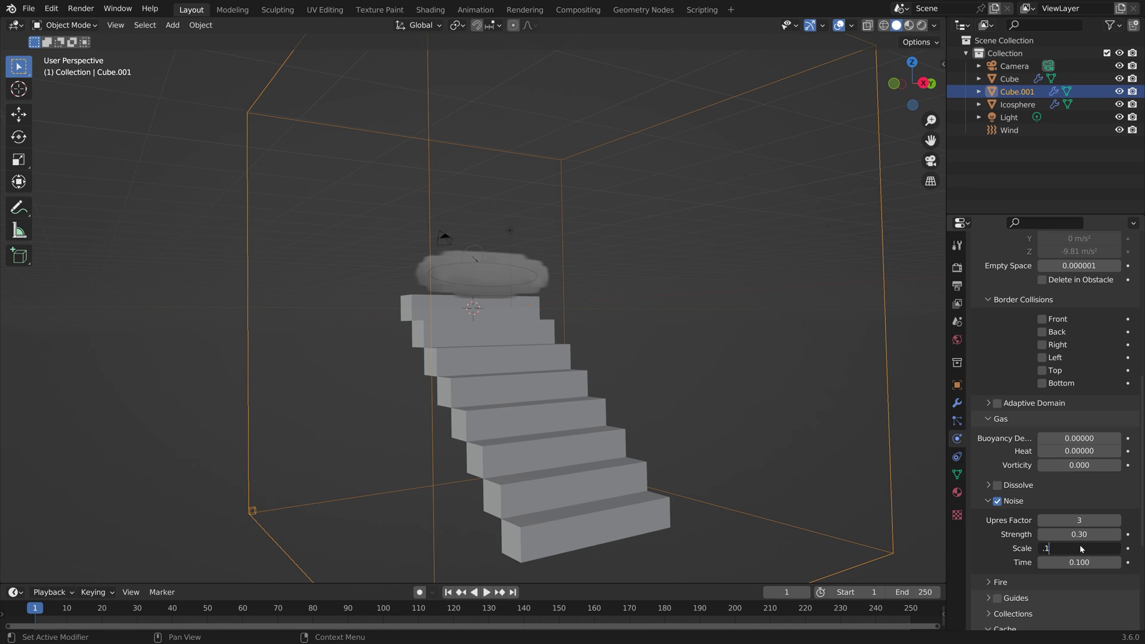
key(Return)
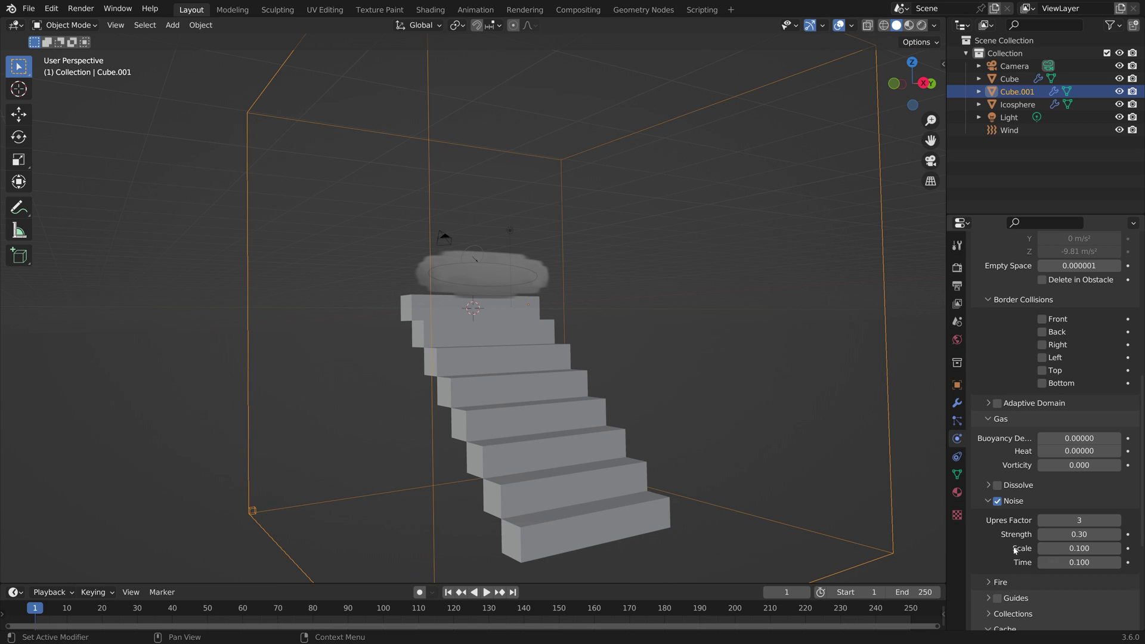
scroll(1010, 538, down, 4)
scroll(1010, 539, down, 3)
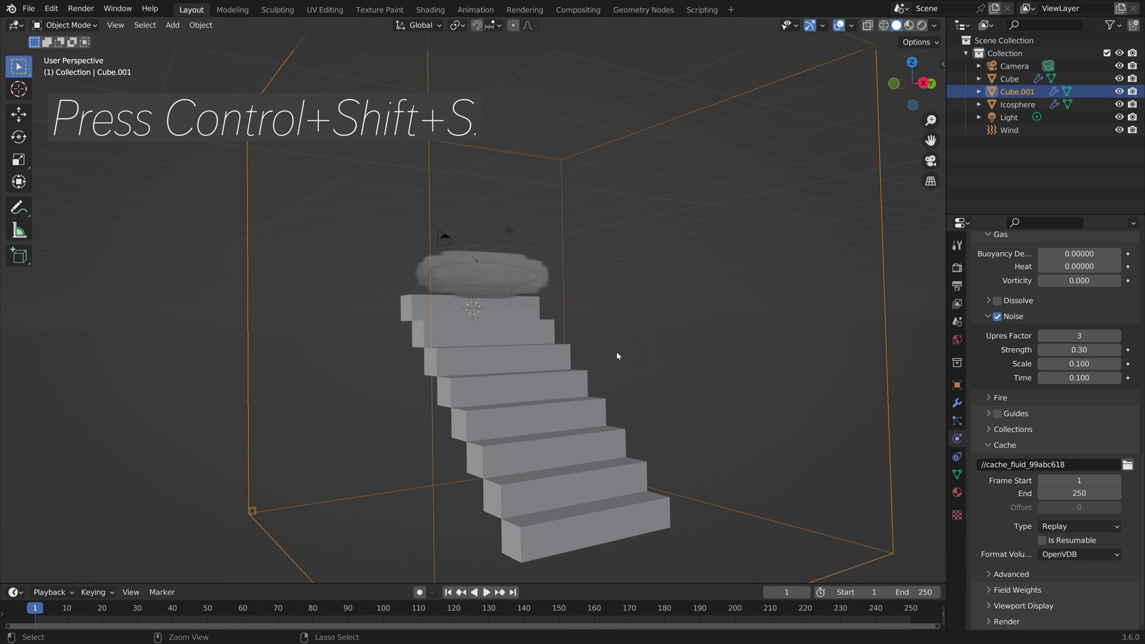
- Save the scene under the incremented file name tut1.blend
key(ctrl+shift+s)
click(740, 510)
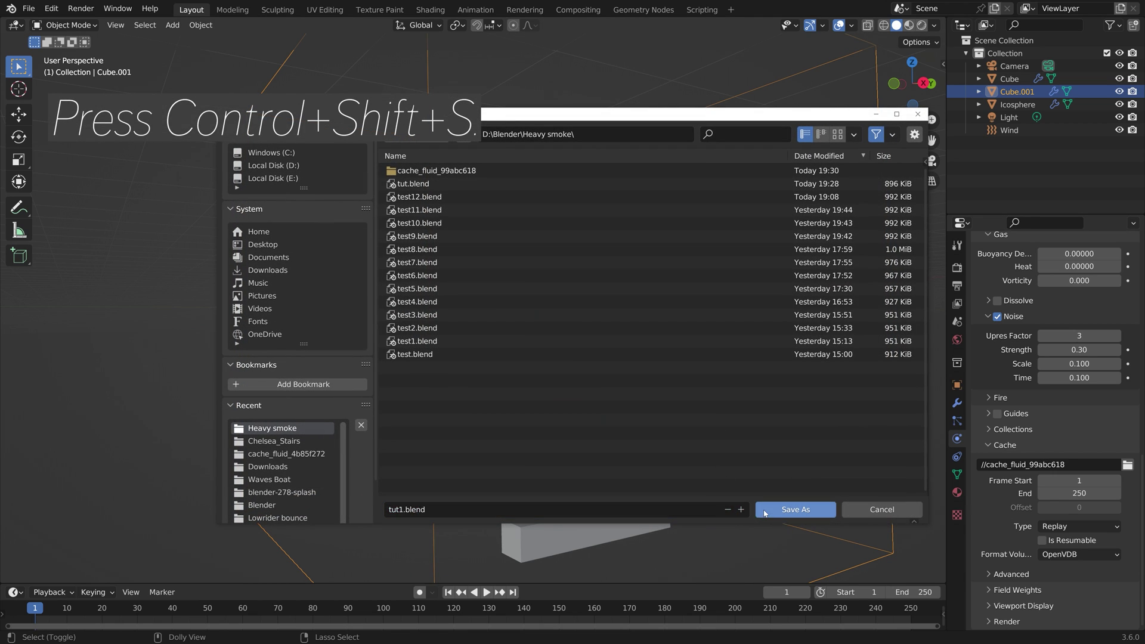
click(795, 509)
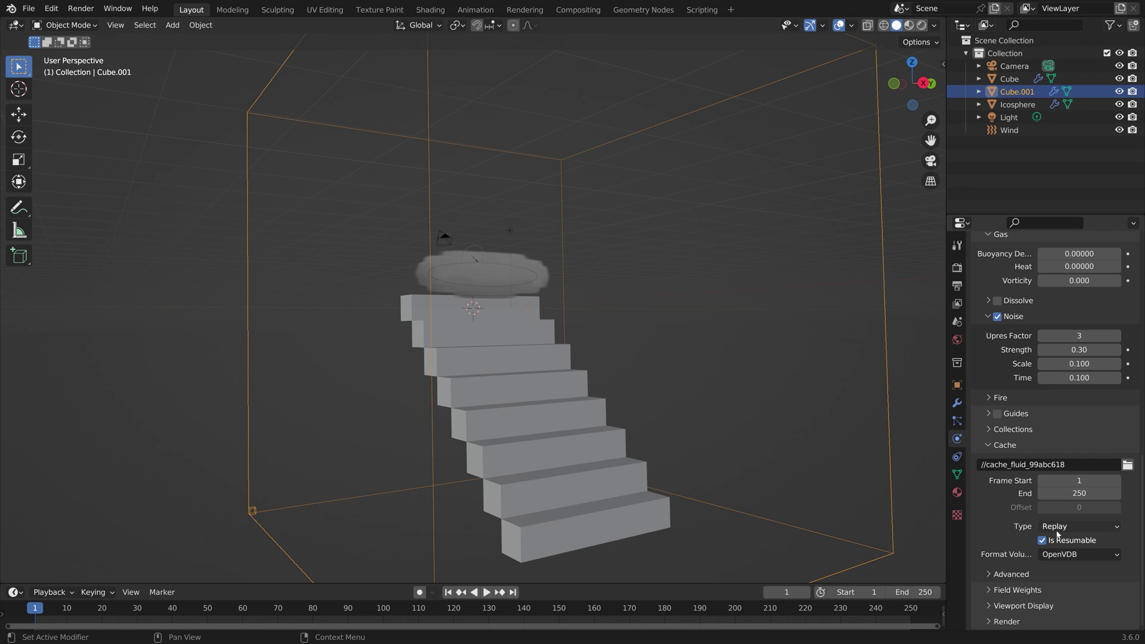
- Set the domain cache type to All and bake the smoke simulation partway
click(1057, 527)
click(1048, 569)
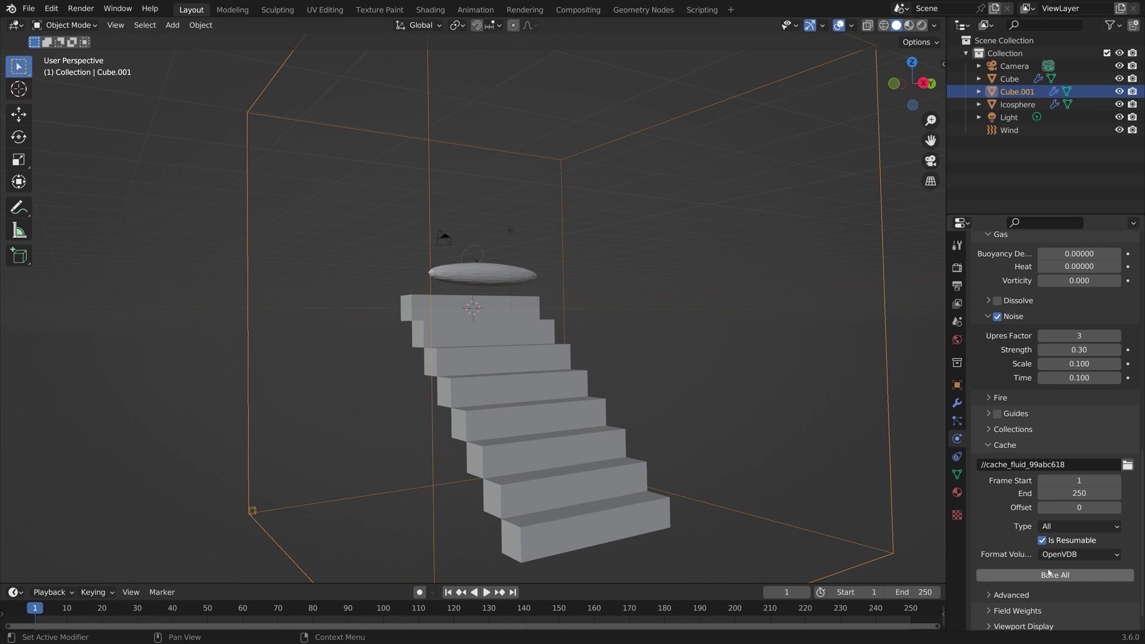
click(1035, 576)
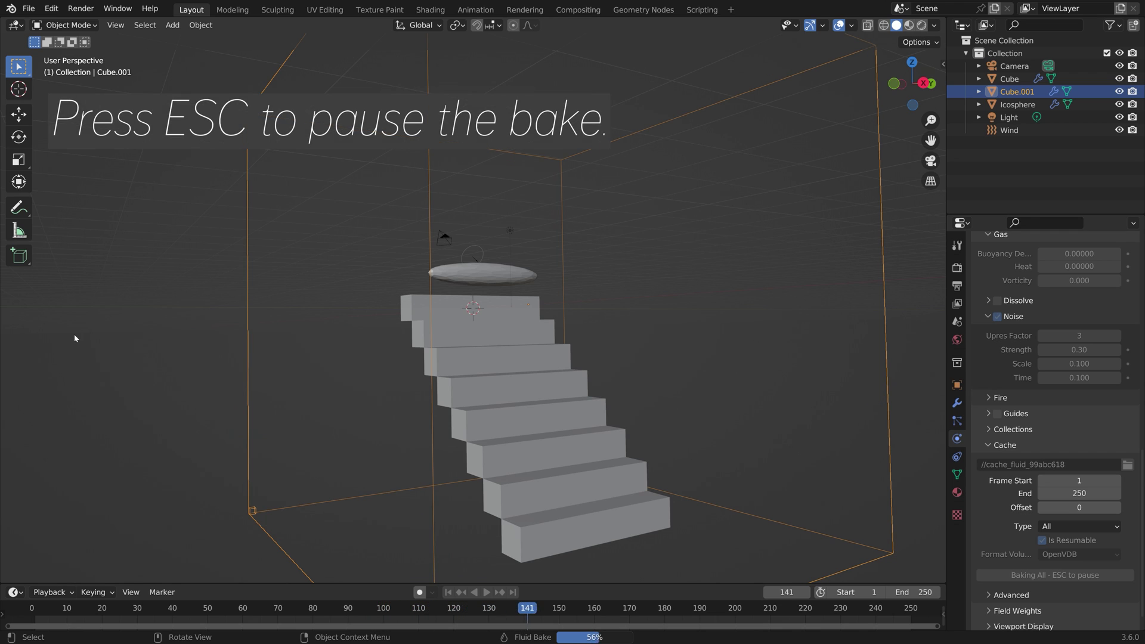
key(Escape)
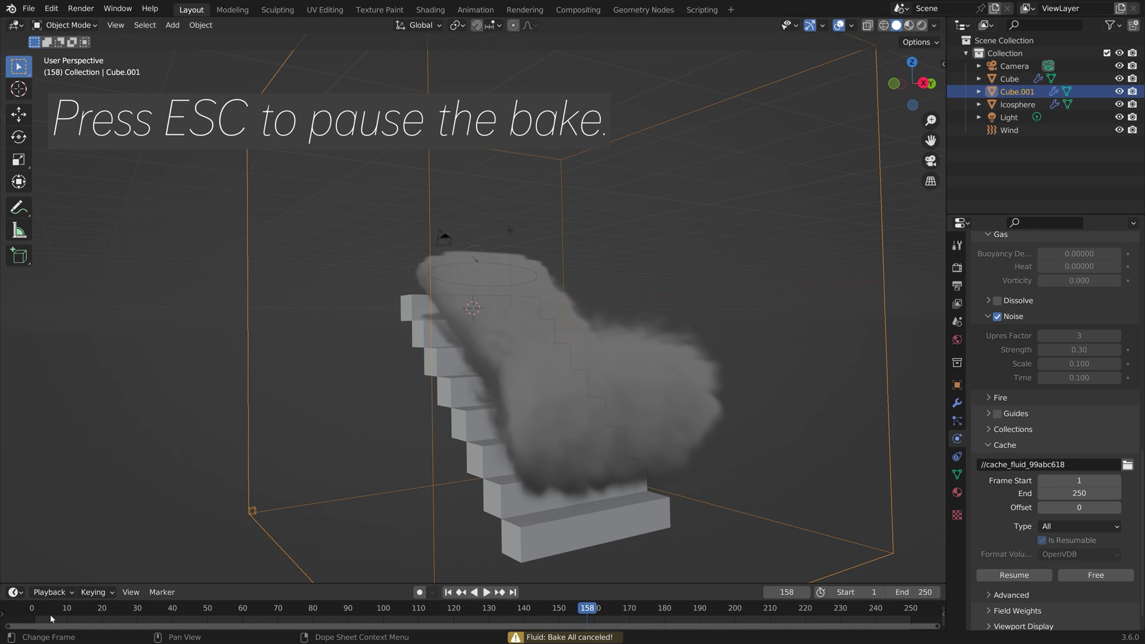
- View the baked smoke at frame 171 and save the scene as tut2.blend
click(74, 609)
middle_drag(626, 357, 612, 379)
key(ctrl+shift+s)
key(Return)
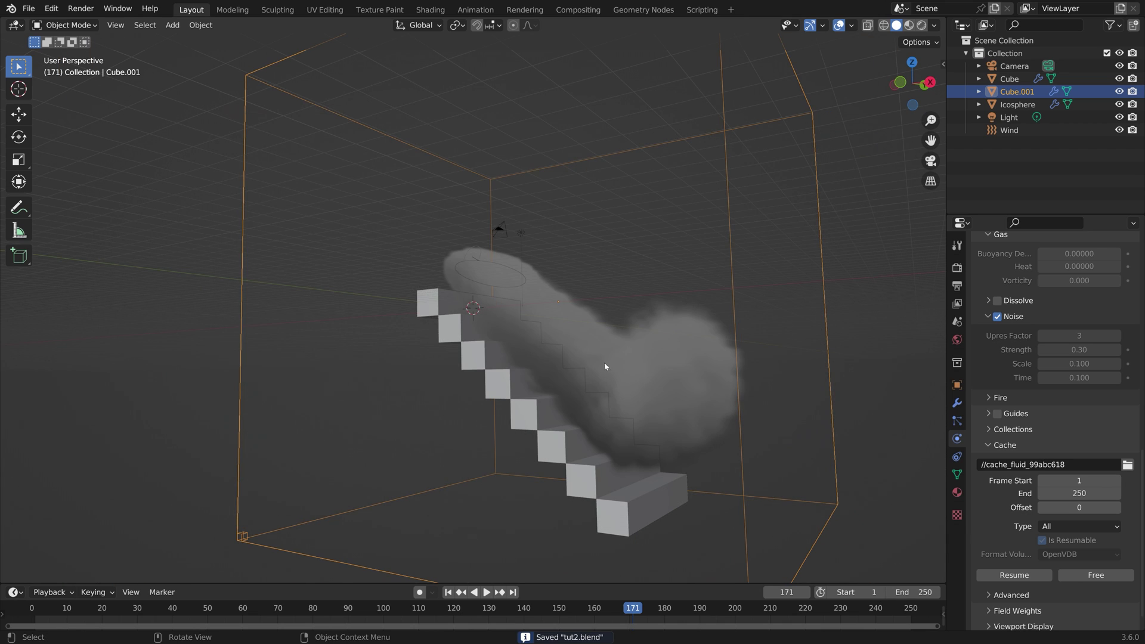
- Flatten the Icosphere smoke emitter by scaling it along Z
click(1017, 104)
key(s)
key(z)
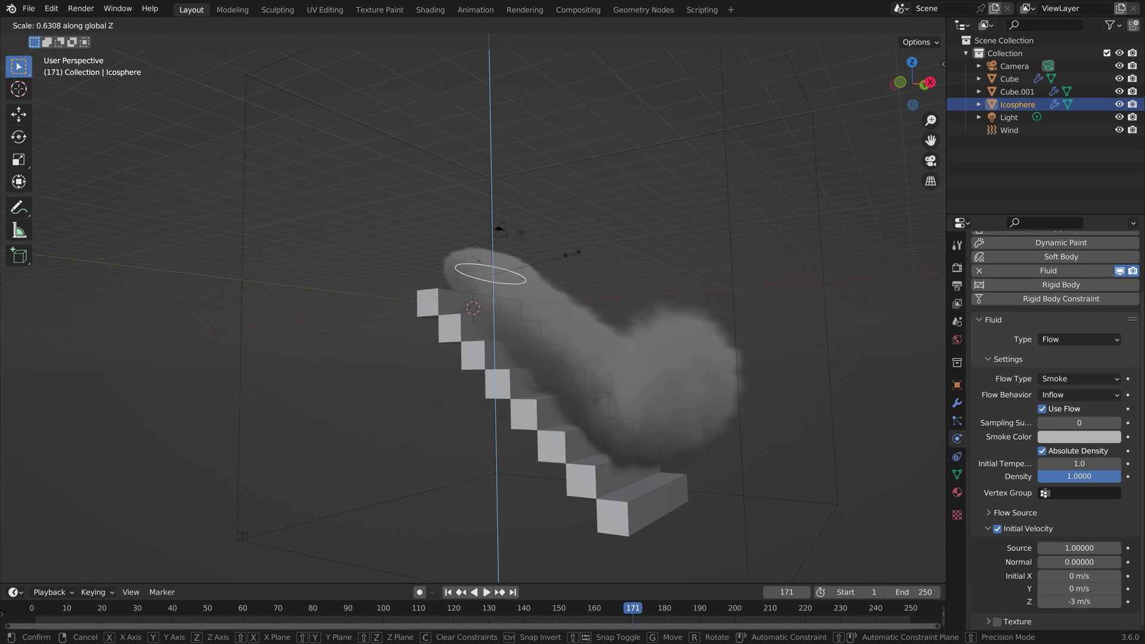
key(Return)
mouse_move(632, 334)
middle_down()
mouse_move(538, 349)
mouse_move(633, 335)
middle_up()
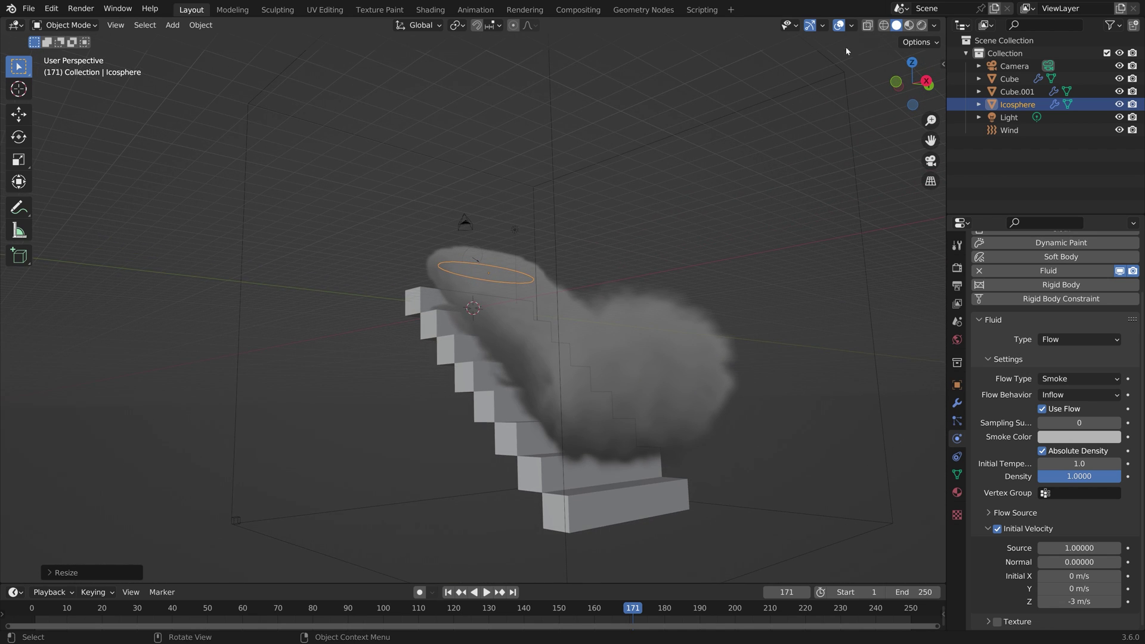
- Split the viewport and make the right half a Shader Editor for the Cube.001 smoke domain
drag(944, 22, 562, 140)
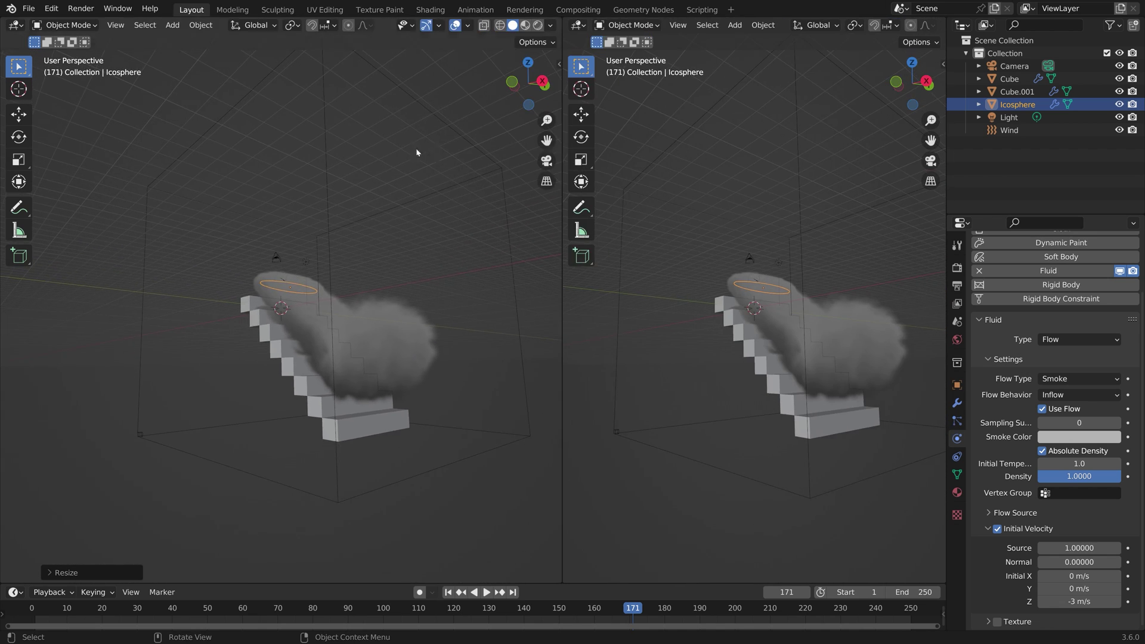
click(428, 112)
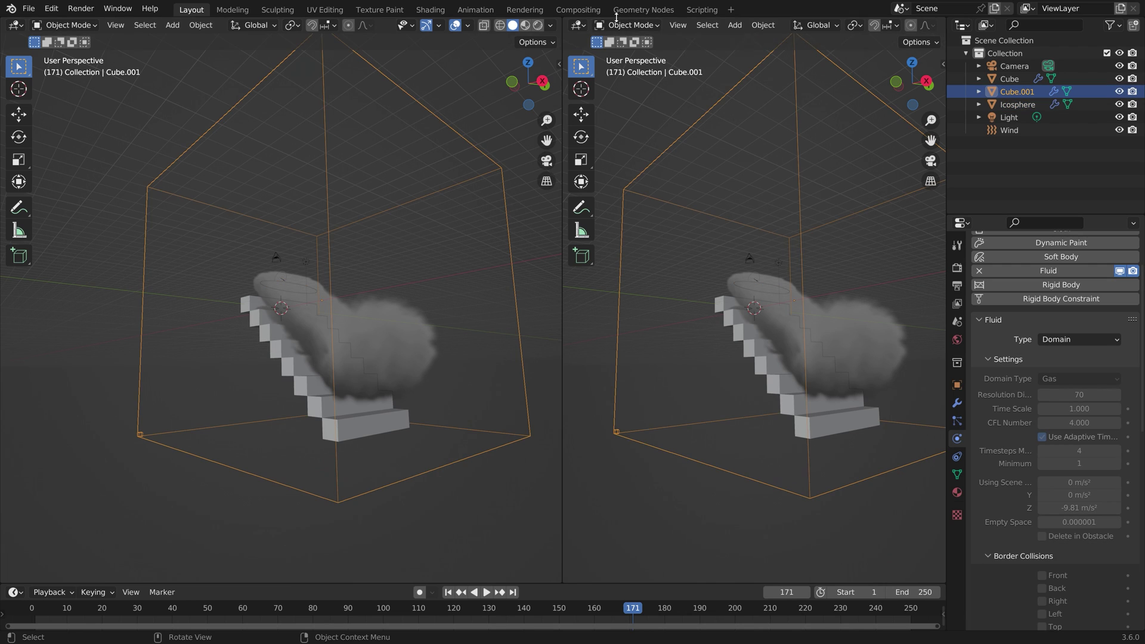
click(578, 25)
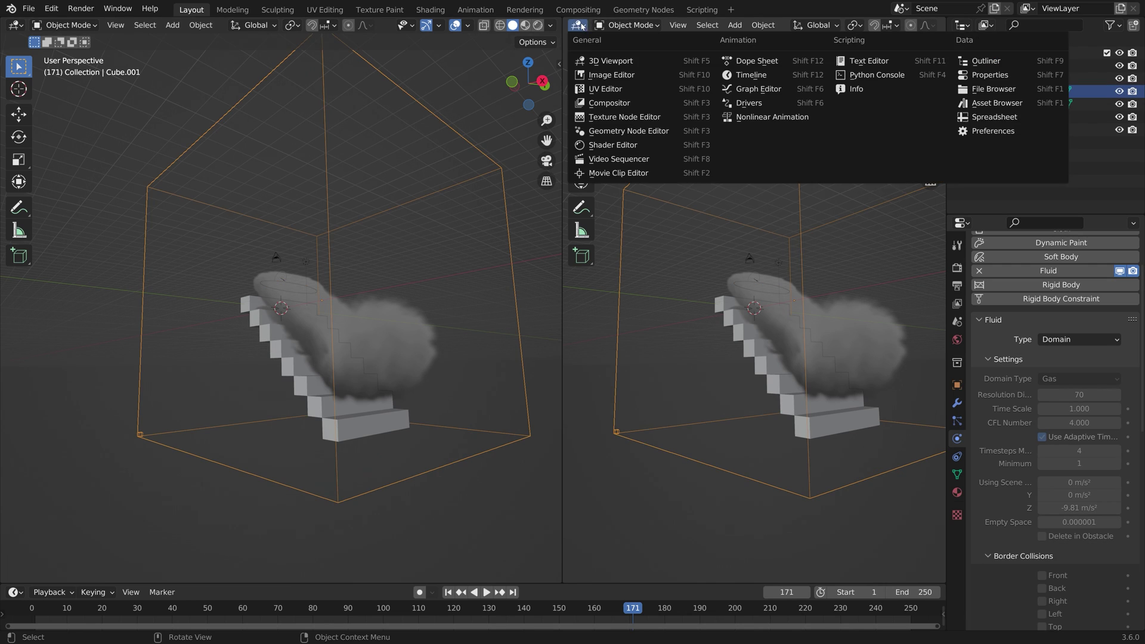
click(601, 136)
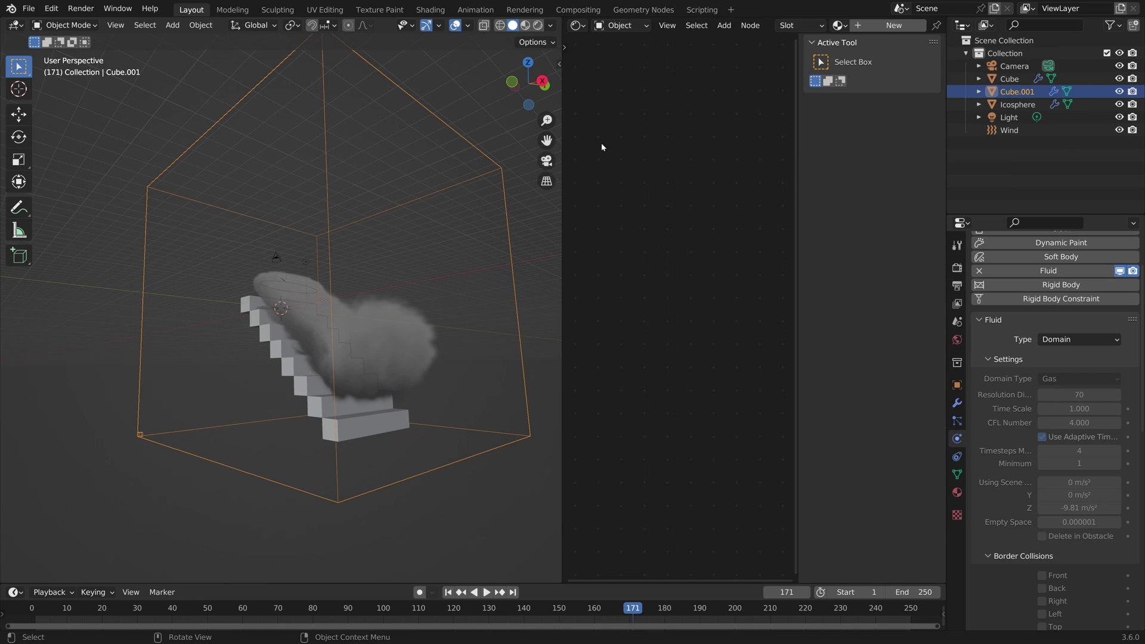
- Create a new material for the smoke domain and delete its Principled BSDF node
click(870, 25)
scroll(707, 324, up, 3)
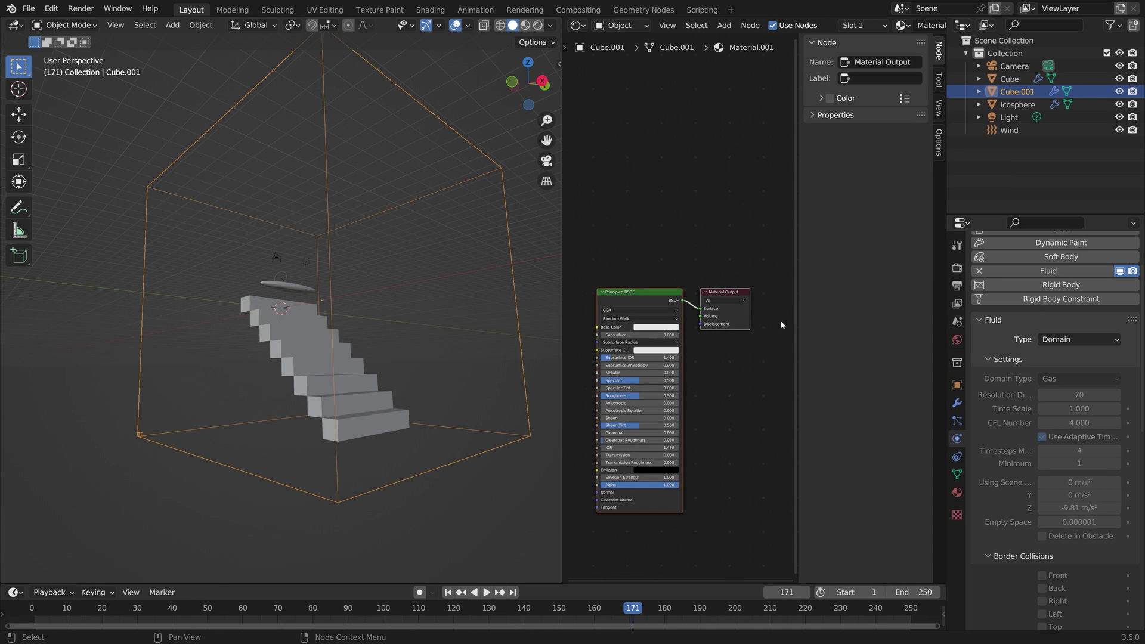
key(n)
scroll(769, 372, up, 1)
drag(676, 281, 762, 202)
click(763, 204)
key(x)
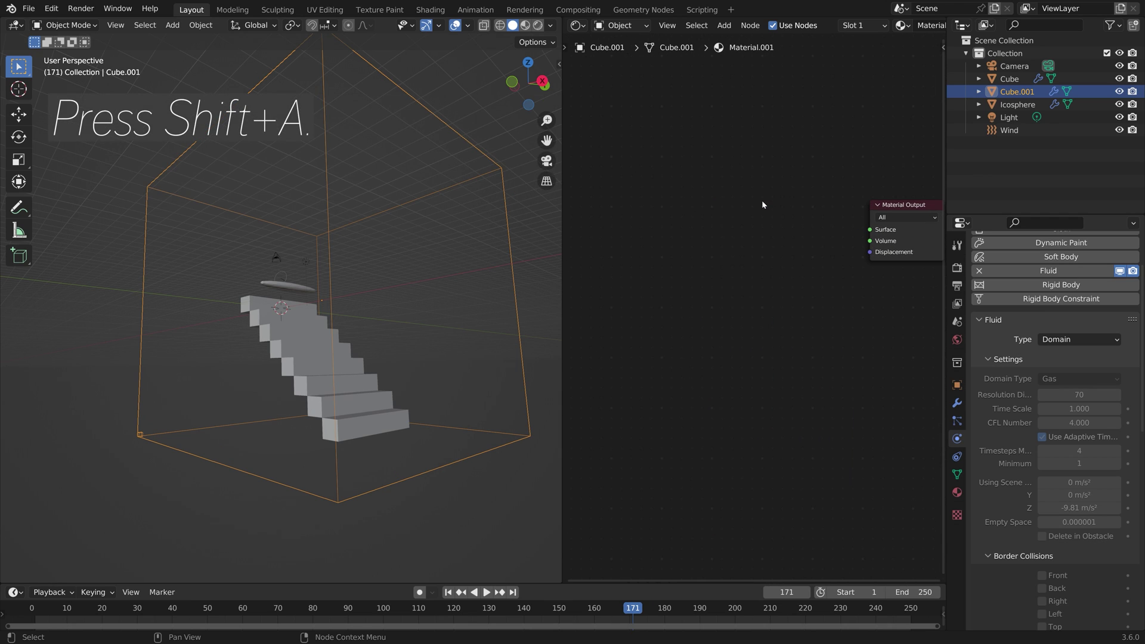
- Add a Principled Volume node and wire it into the Material Output's Volume input
key(shift+a)
click(762, 202)
text(vol)
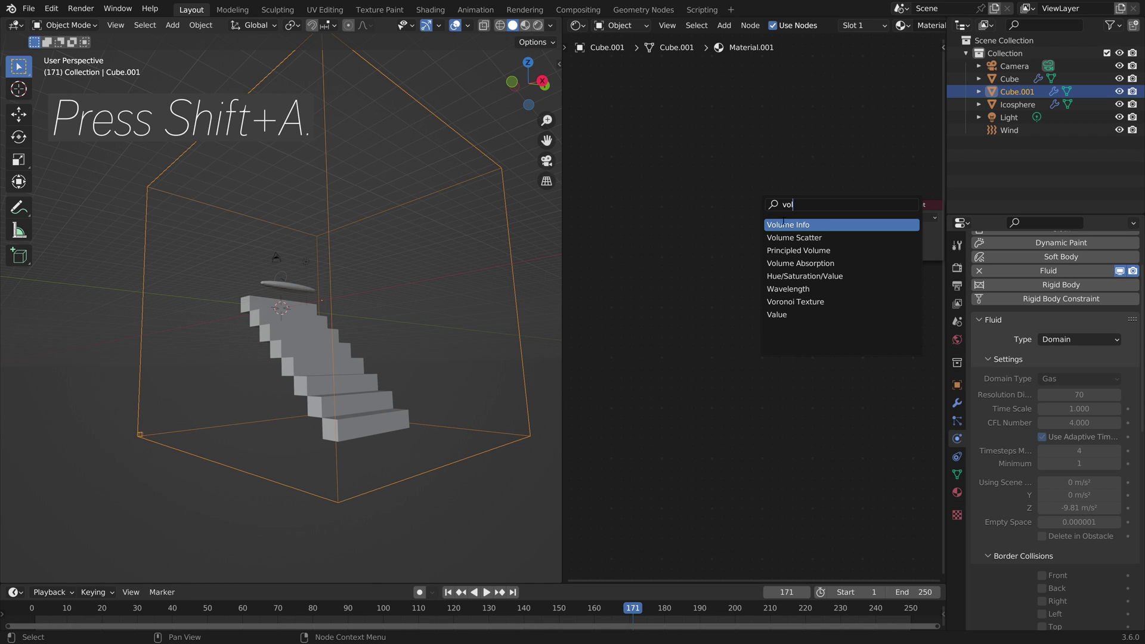
click(782, 250)
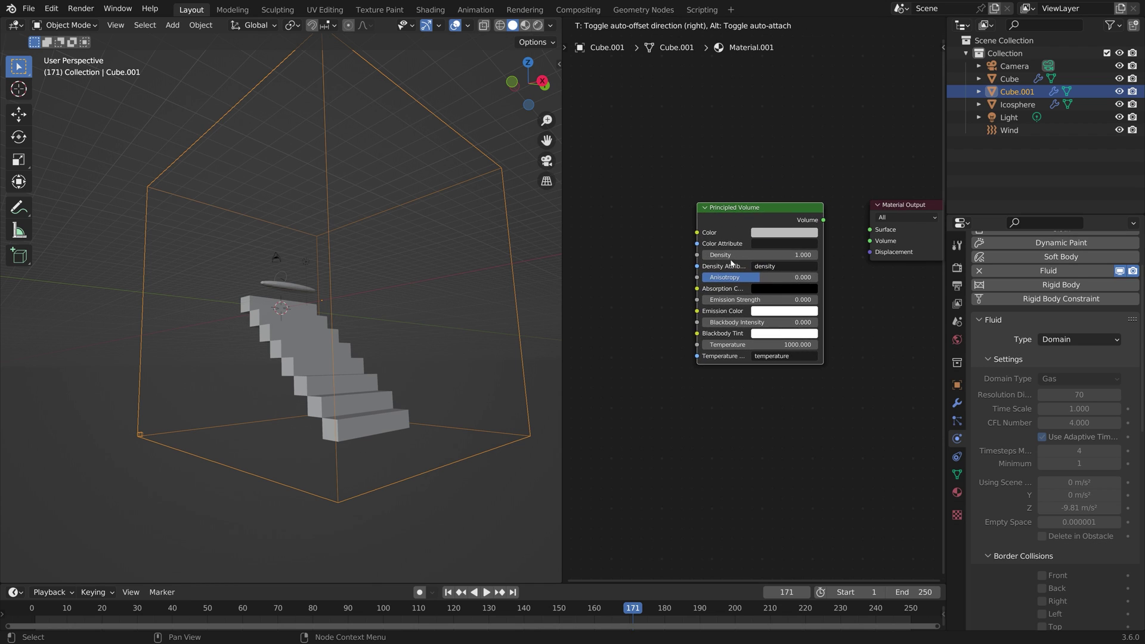
click(731, 263)
drag(823, 220, 867, 241)
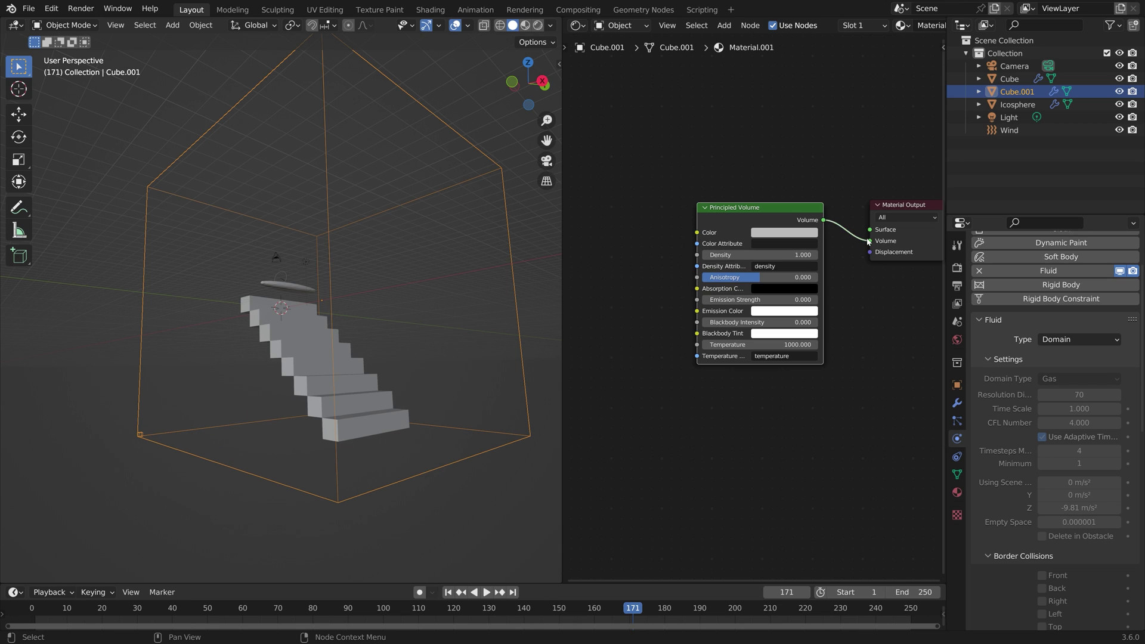
click(955, 343)
- Feed the world Color an Environment Texture of Chelsea_Stairs_8k.jpg and preview in Rendered shading
click(1043, 352)
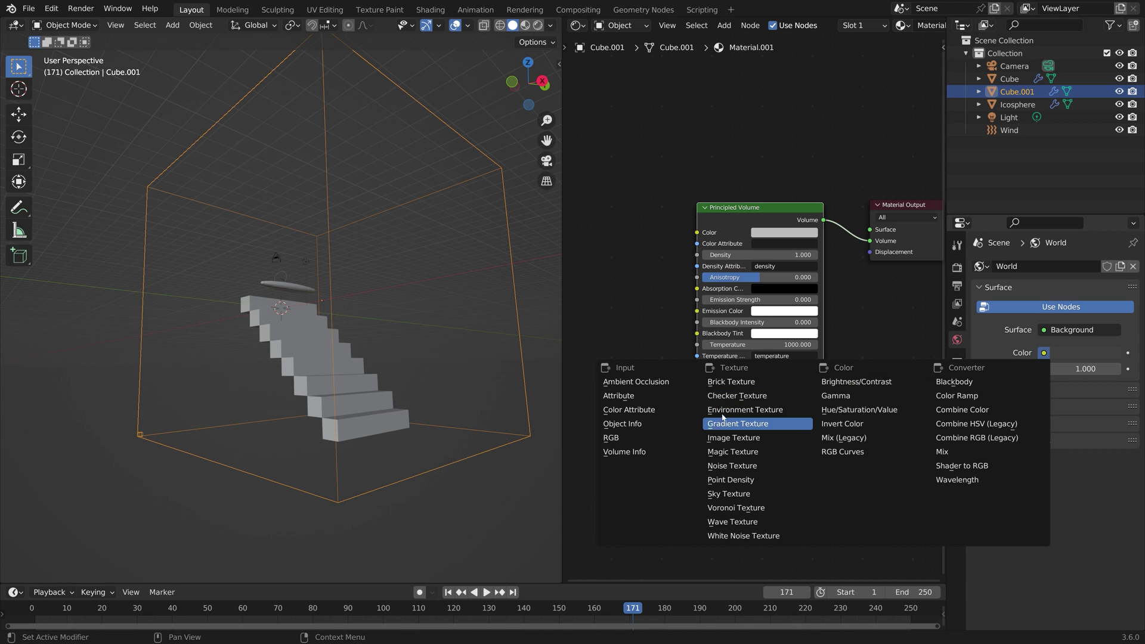
click(727, 409)
click(1103, 368)
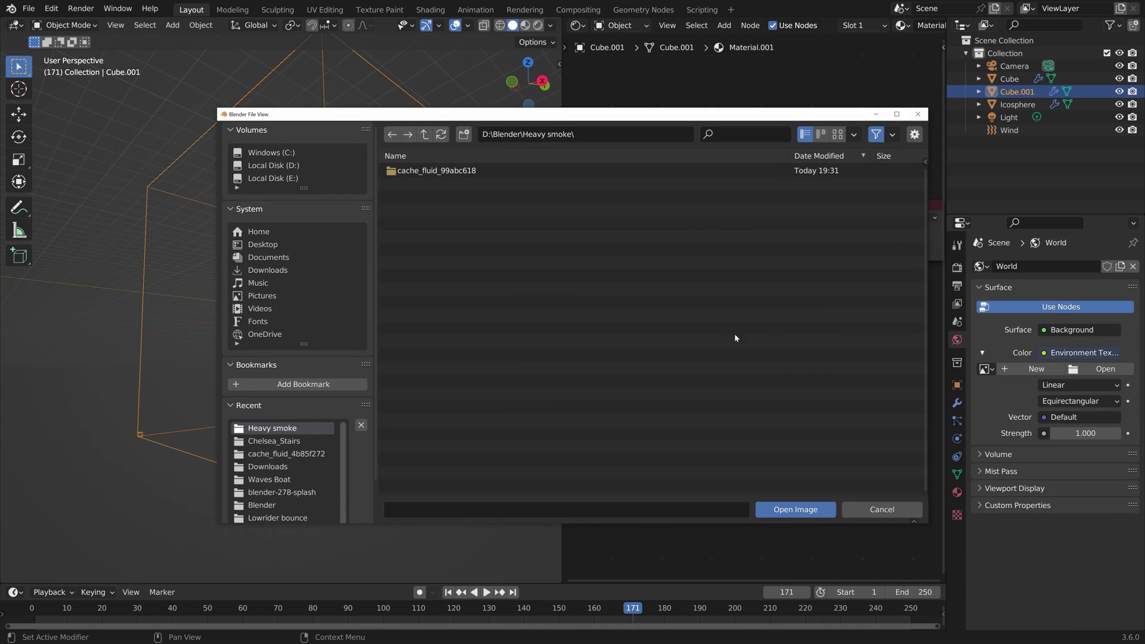
click(293, 442)
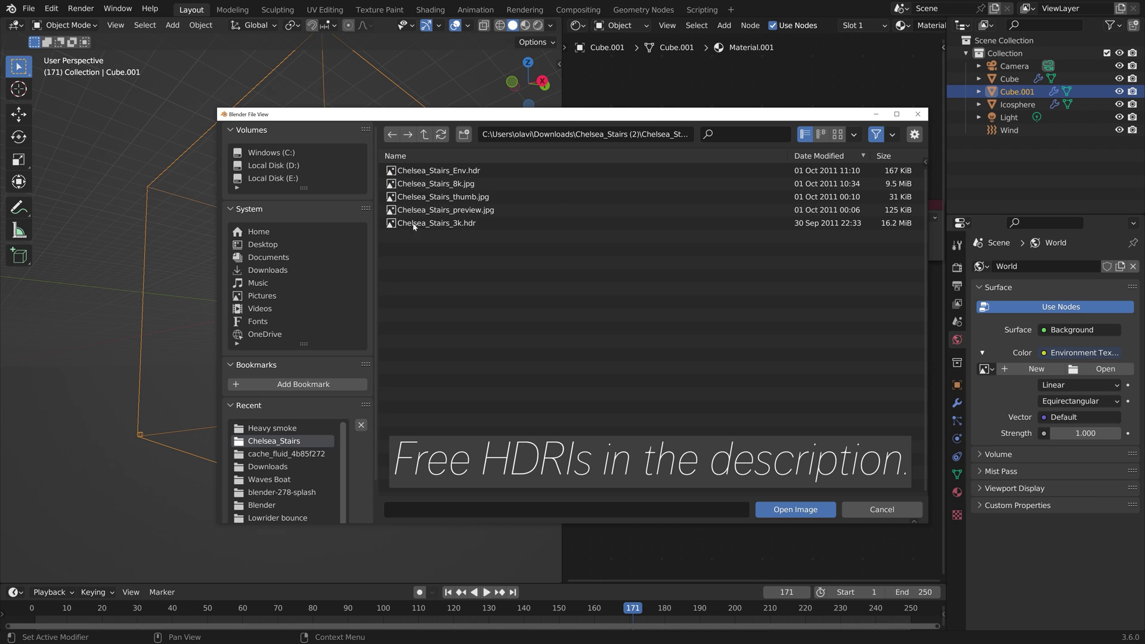
click(435, 183)
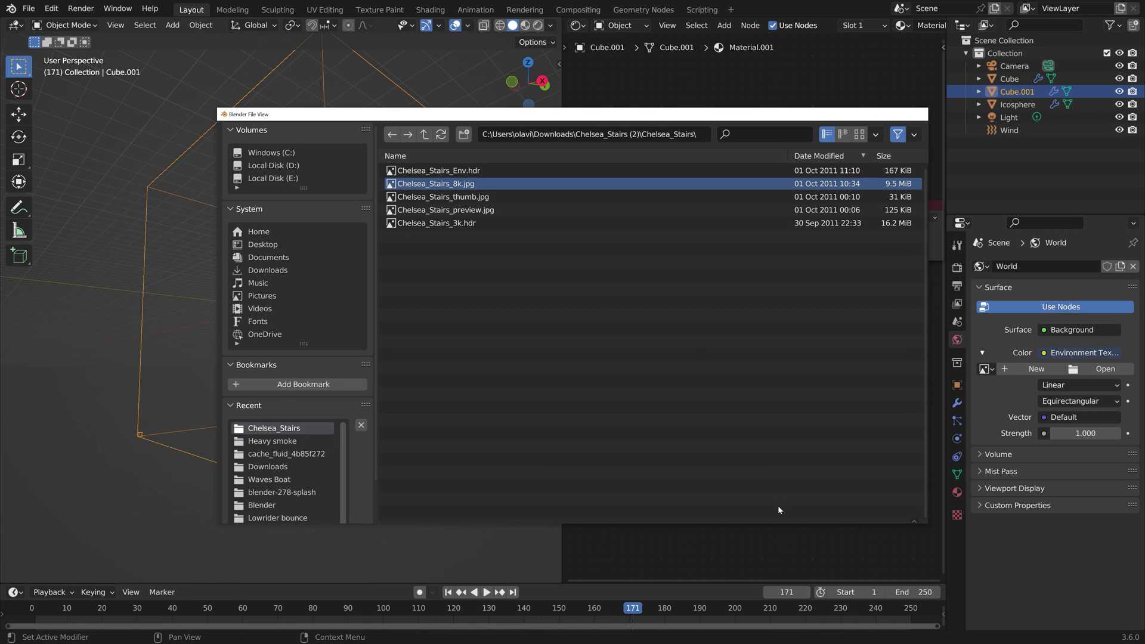
click(777, 509)
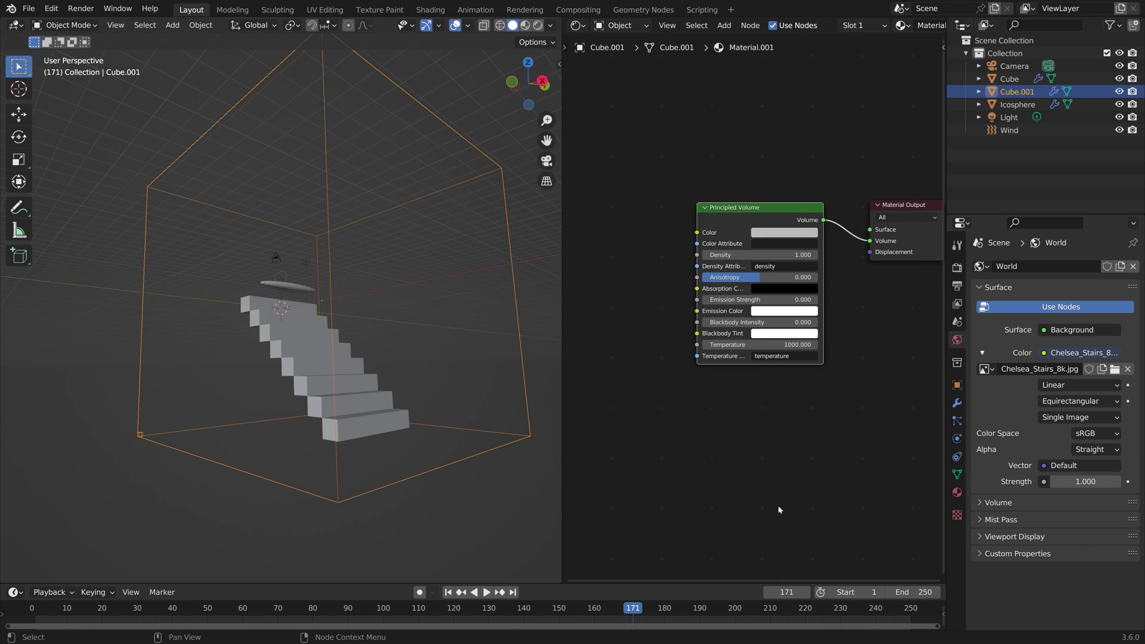
click(538, 28)
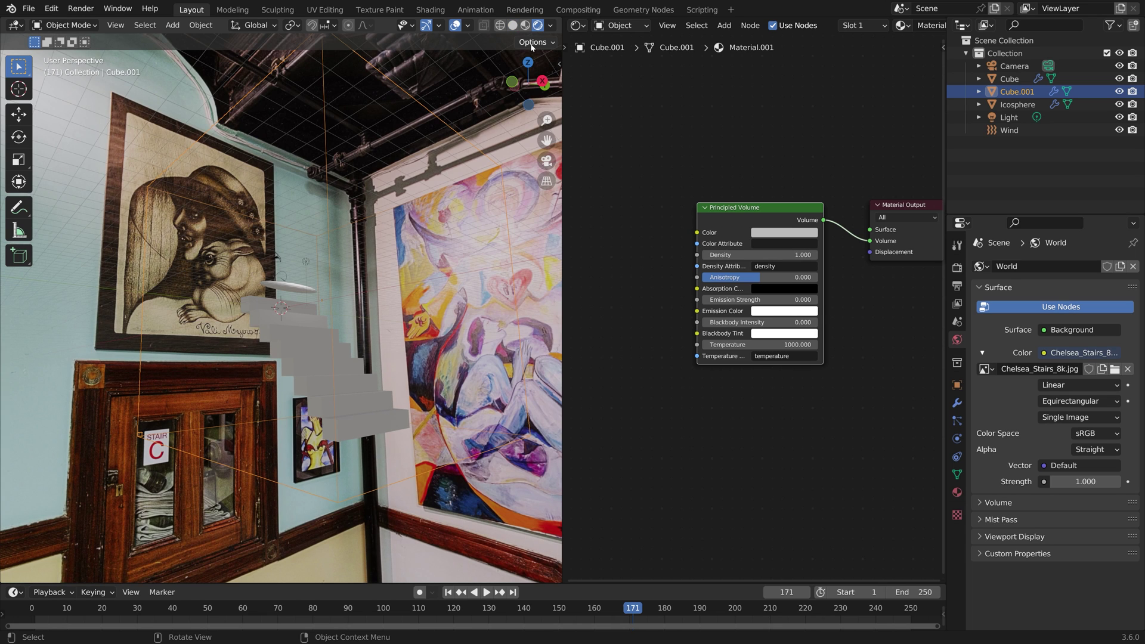
- Enable Film Transparent in the render settings and go to frame 165
click(957, 267)
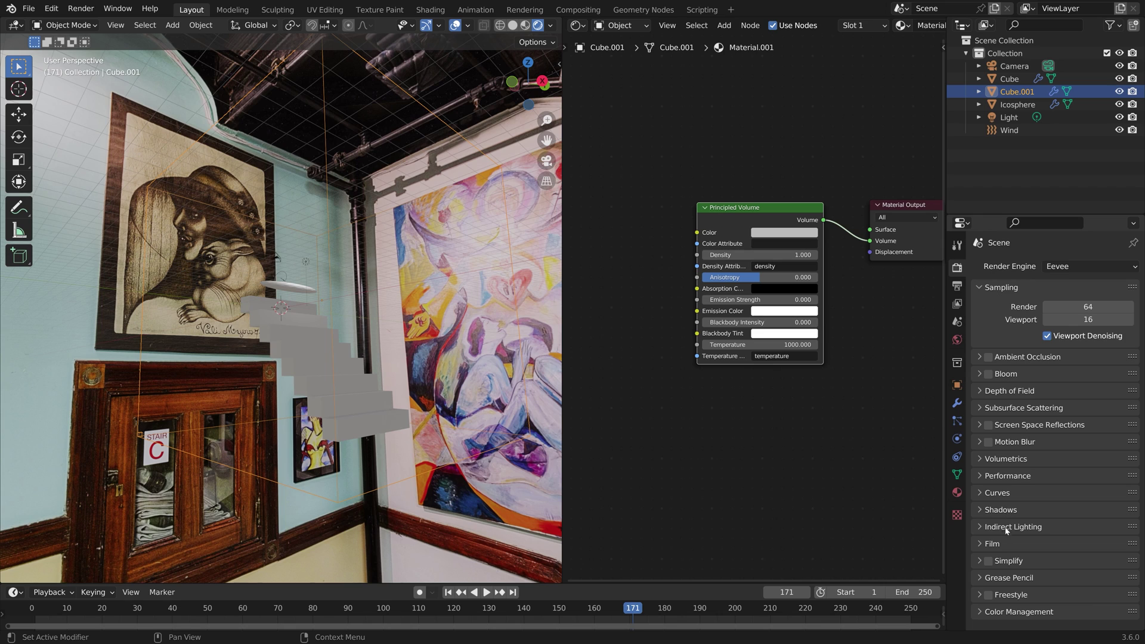
click(1006, 543)
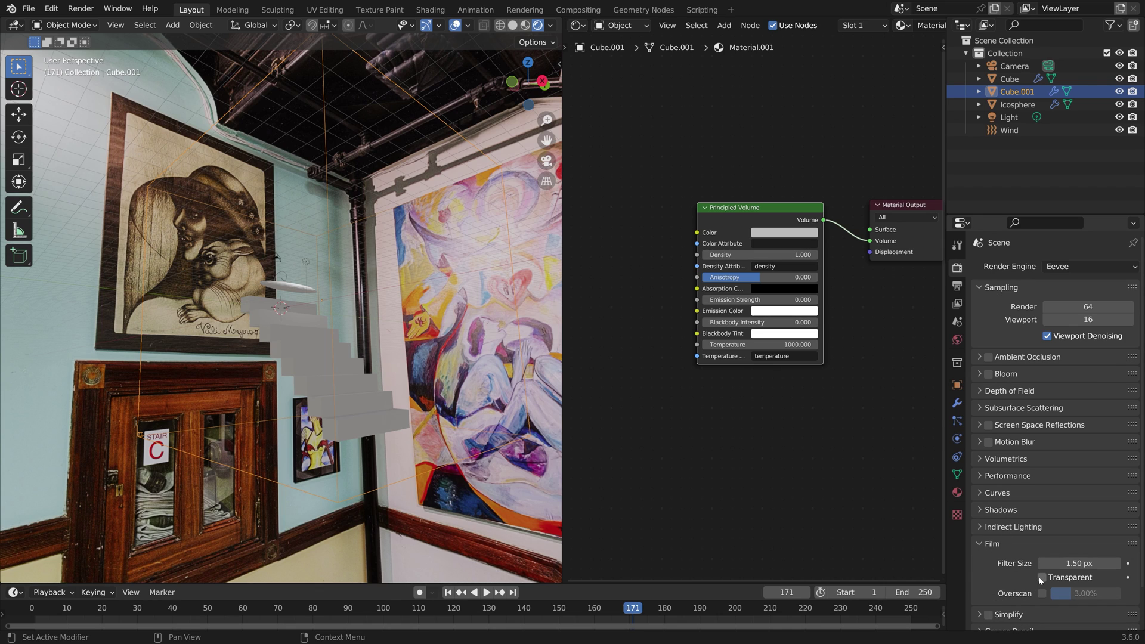
click(1041, 578)
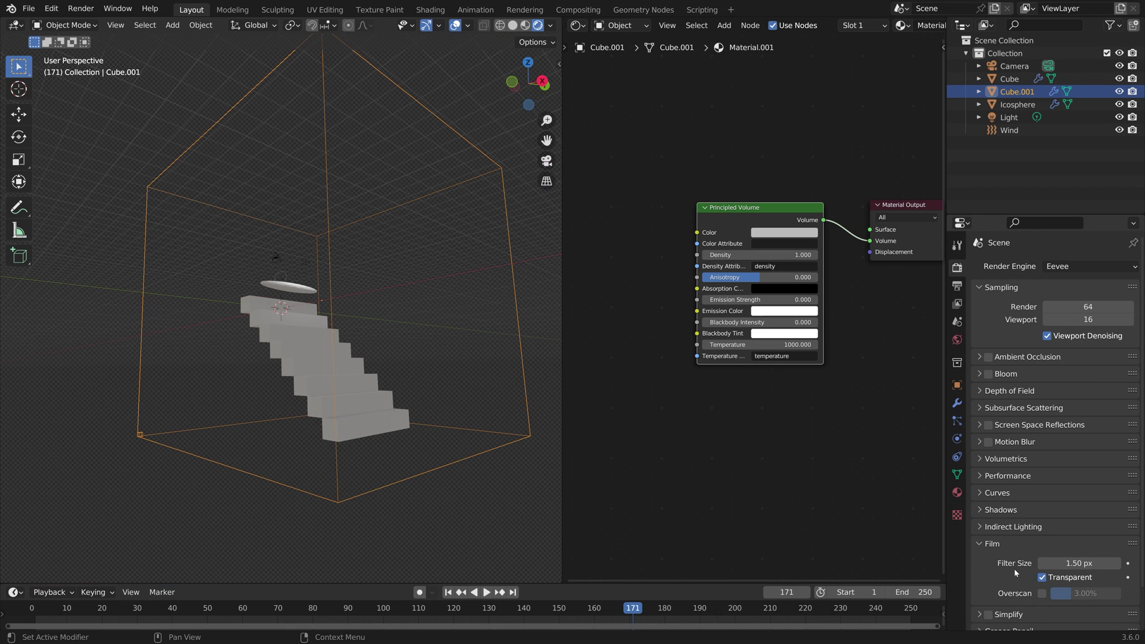
click(613, 609)
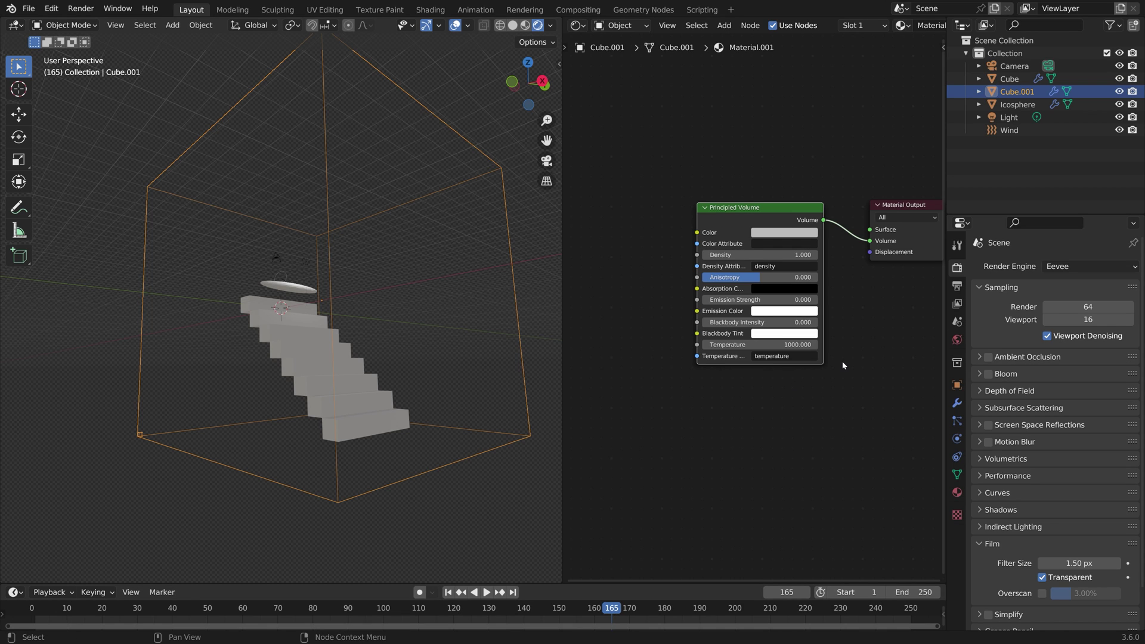
middle_drag(842, 365, 795, 384)
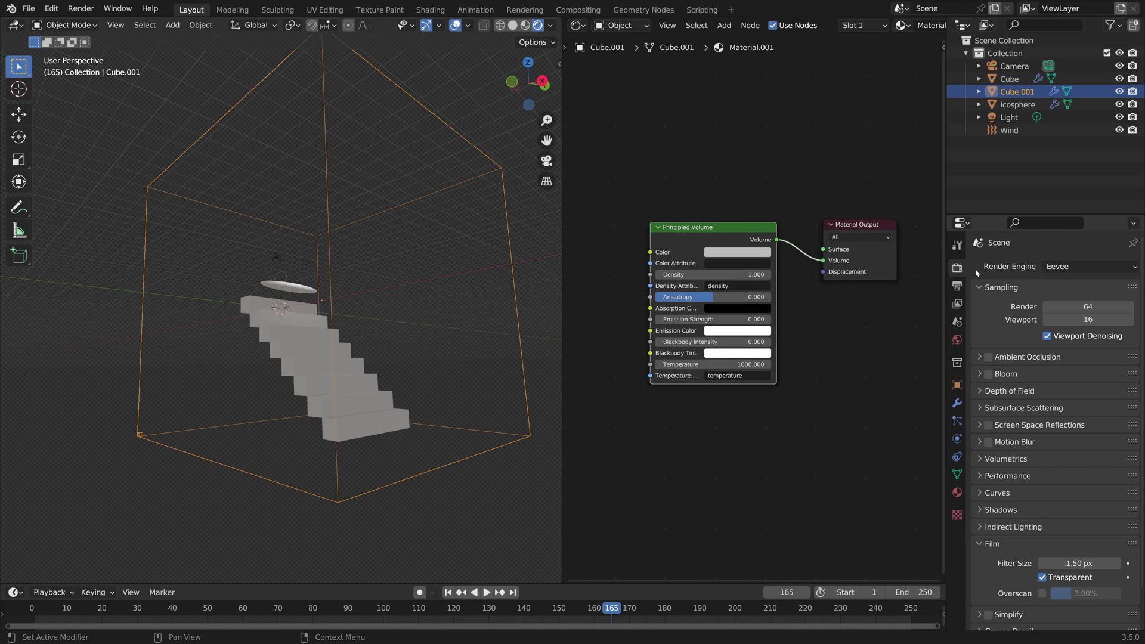
- Switch the render engine to Cycles using GPU Compute
click(1071, 274)
click(1058, 308)
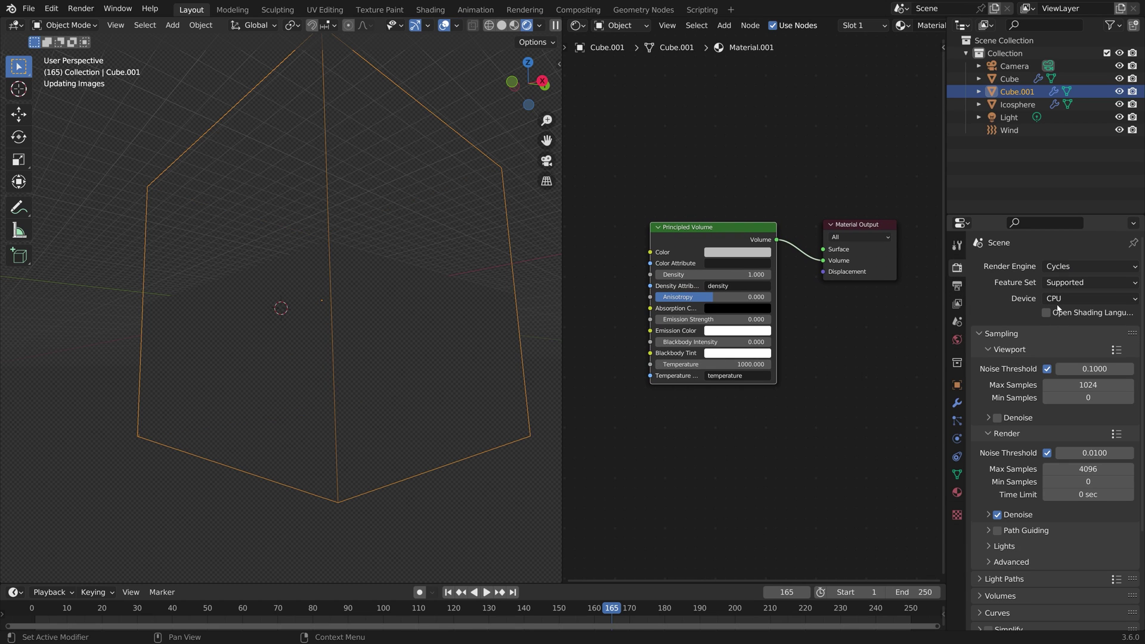
click(1066, 299)
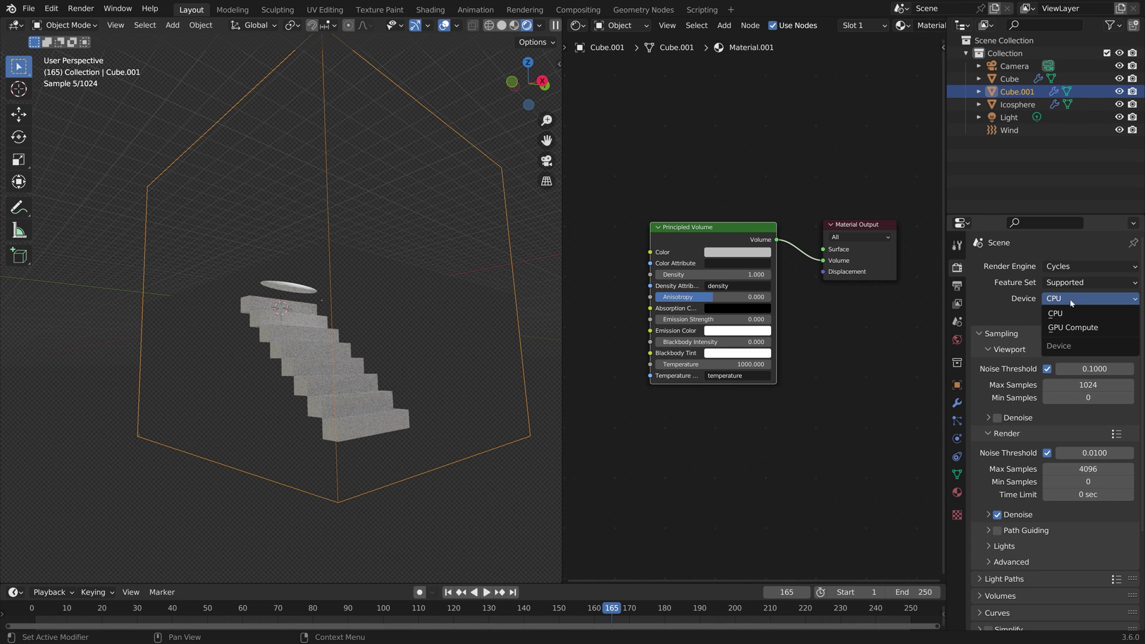
click(1072, 328)
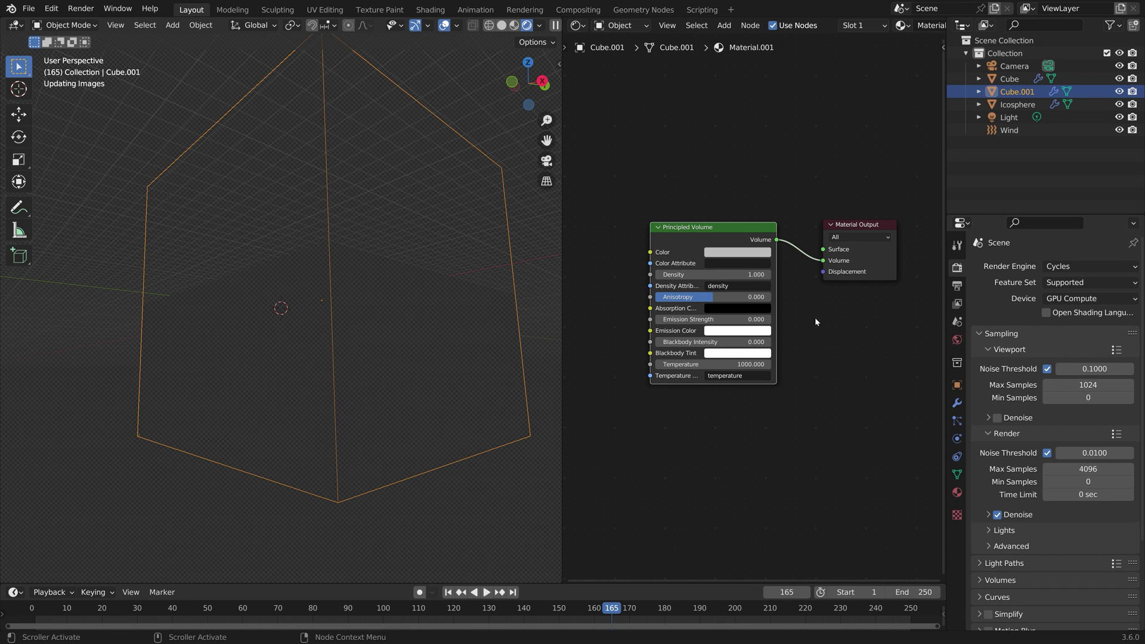
- Raise the Principled Volume Density to 17.1 and view the smoke up close at frame 184
drag(687, 269, 757, 269)
click(408, 610)
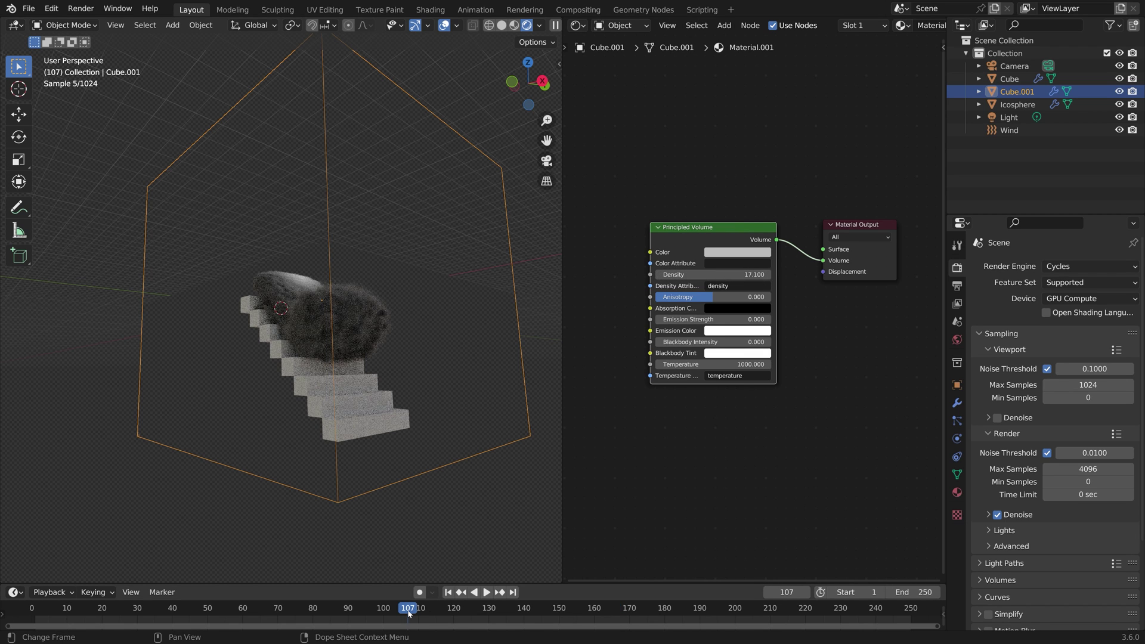
drag(398, 609, 611, 610)
key(space)
scroll(342, 384, up, 3)
middle_drag(342, 384, 403, 403)
- Turn the light into a Sun with strength 5
click(1011, 117)
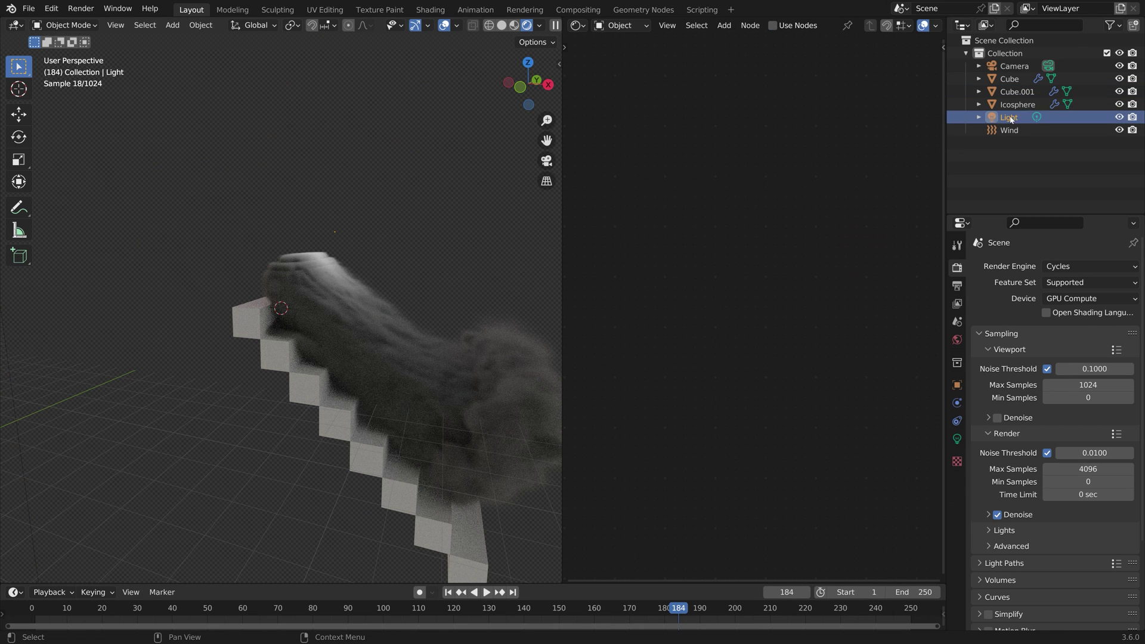
click(957, 439)
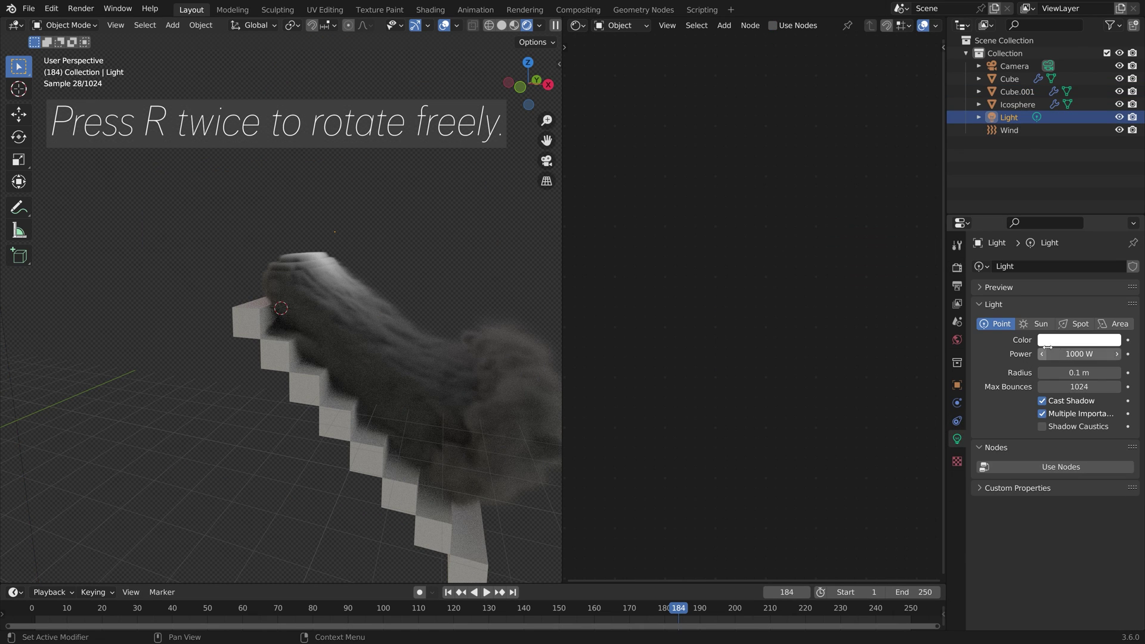
click(1039, 324)
double_click(1064, 354)
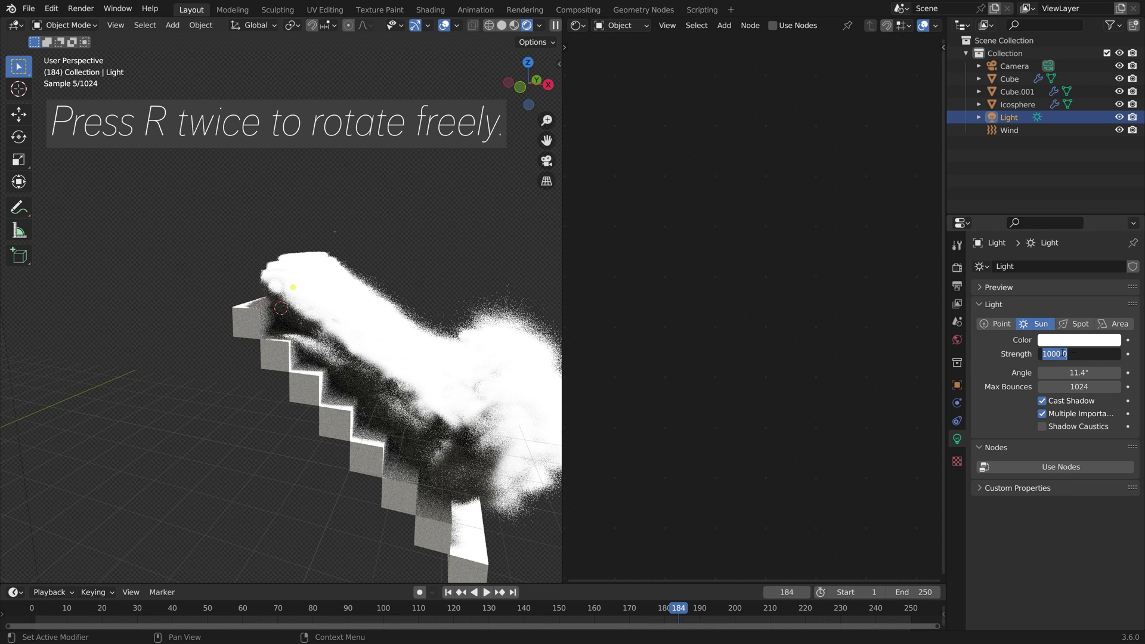
text(5)
key(Return)
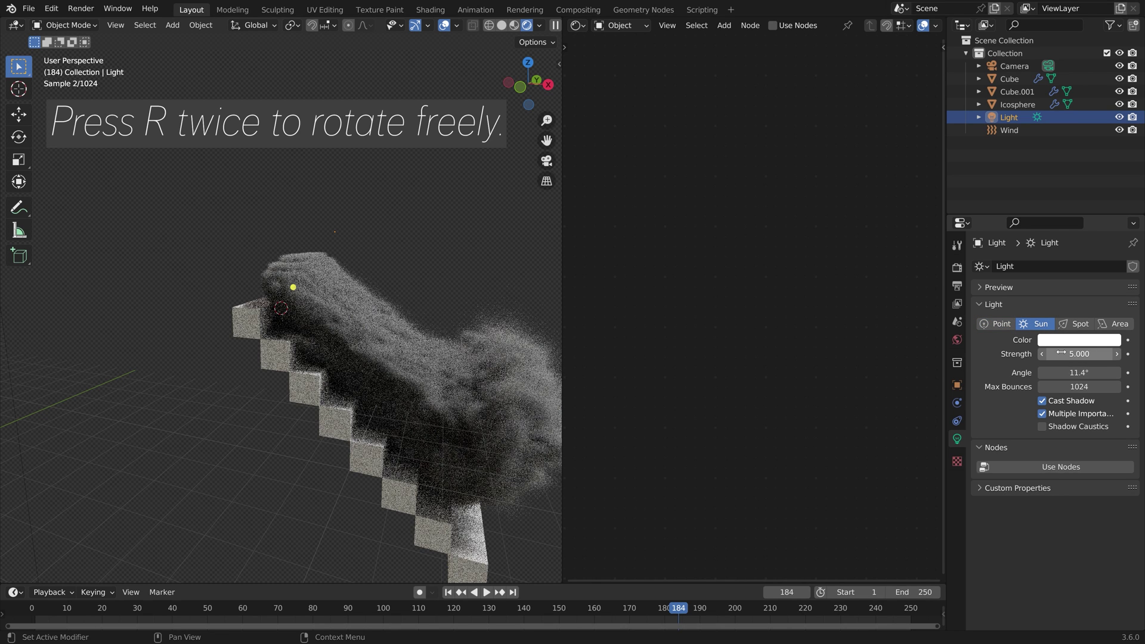
- Rotate the sun so its light falls at an angle over the staircase
key(r)
key(r)
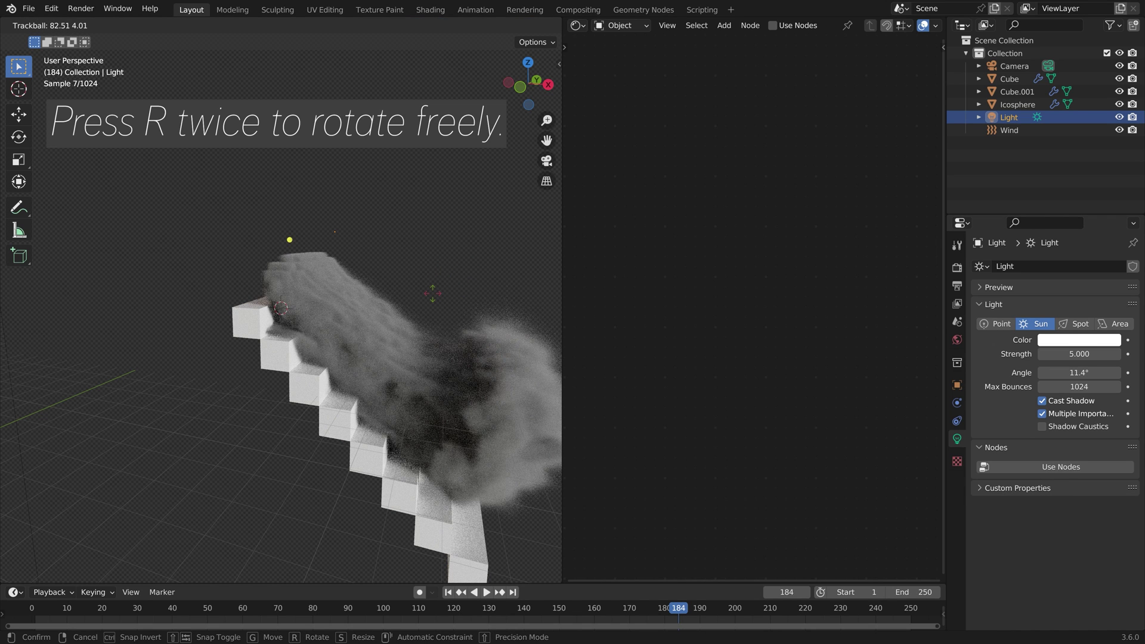
click(432, 293)
middle_drag(423, 377, 384, 356)
scroll(385, 356, down, 4)
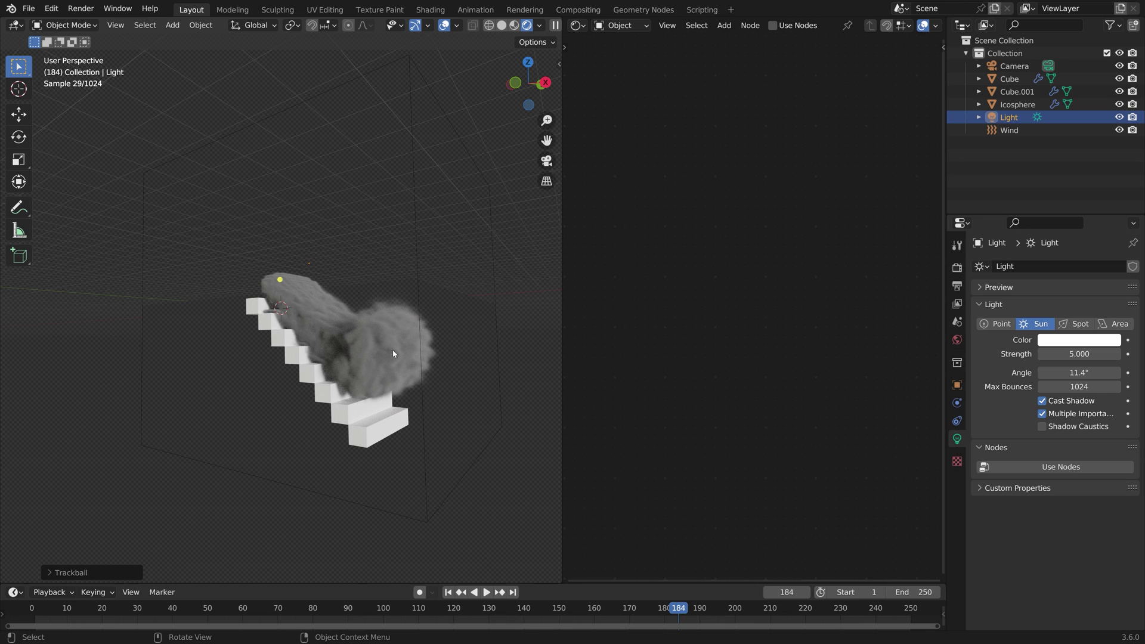
- Set the smoke's Principled Volume Color to blue (Hue 0.600, Saturation 0.900, Value 0.898)
click(493, 264)
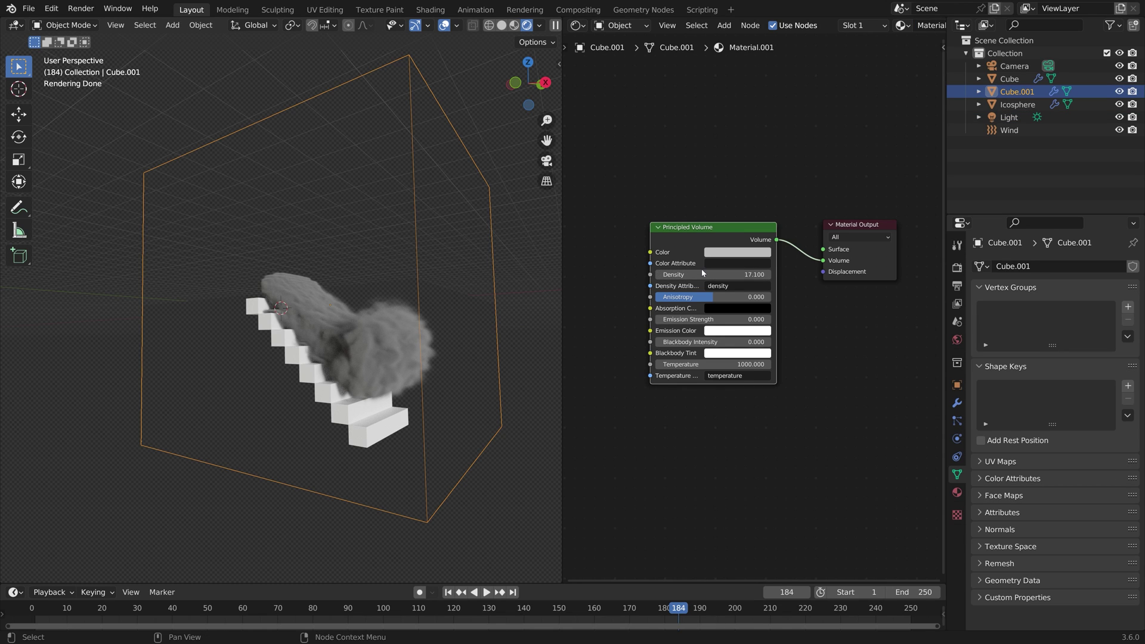
click(729, 253)
drag(790, 125, 791, 115)
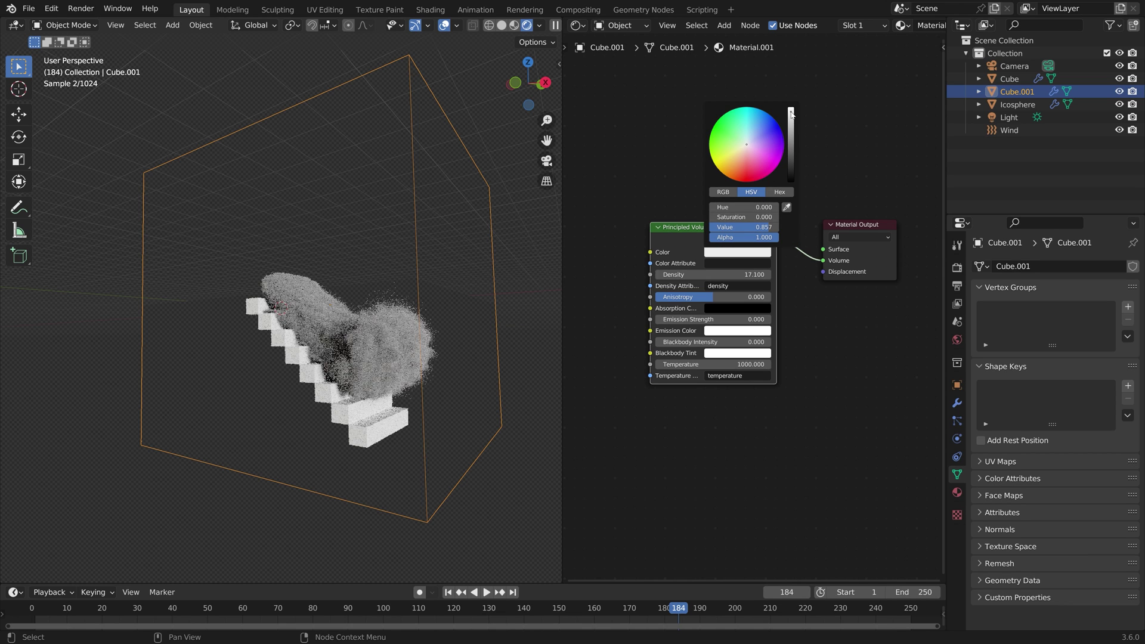
click(759, 126)
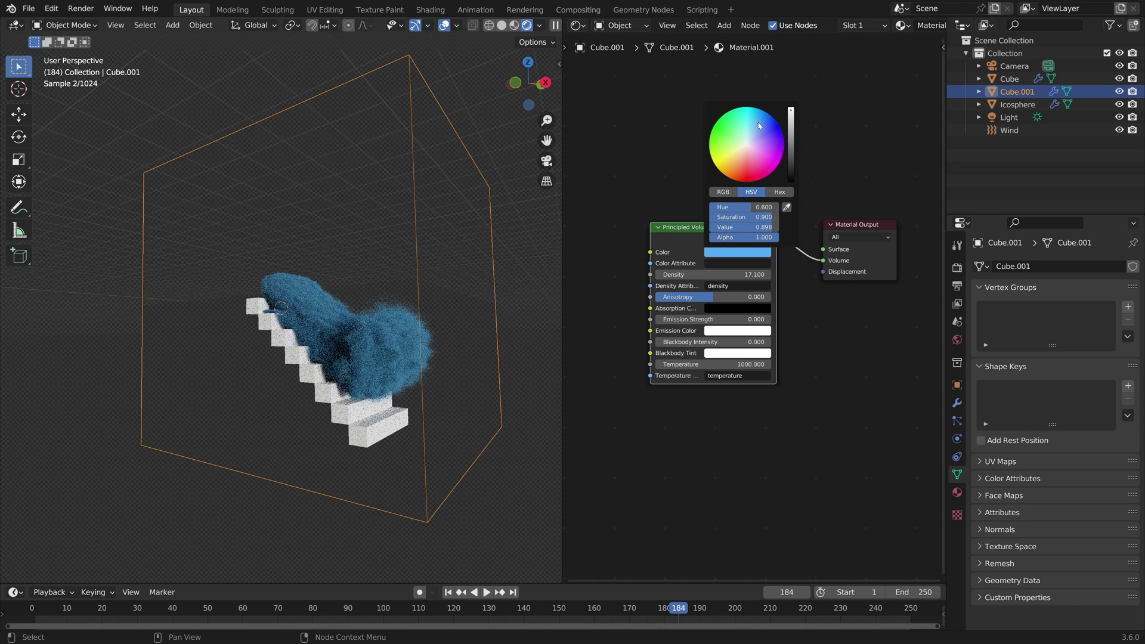